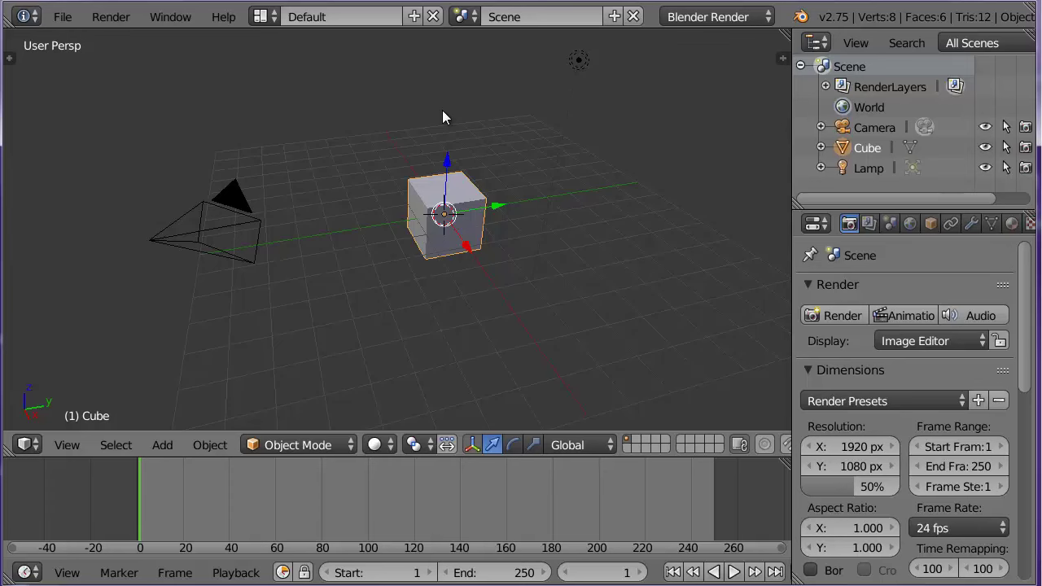
# Show the 3D view's properties sidebar and start the Screencast Keys display.
pyautogui.press('n')
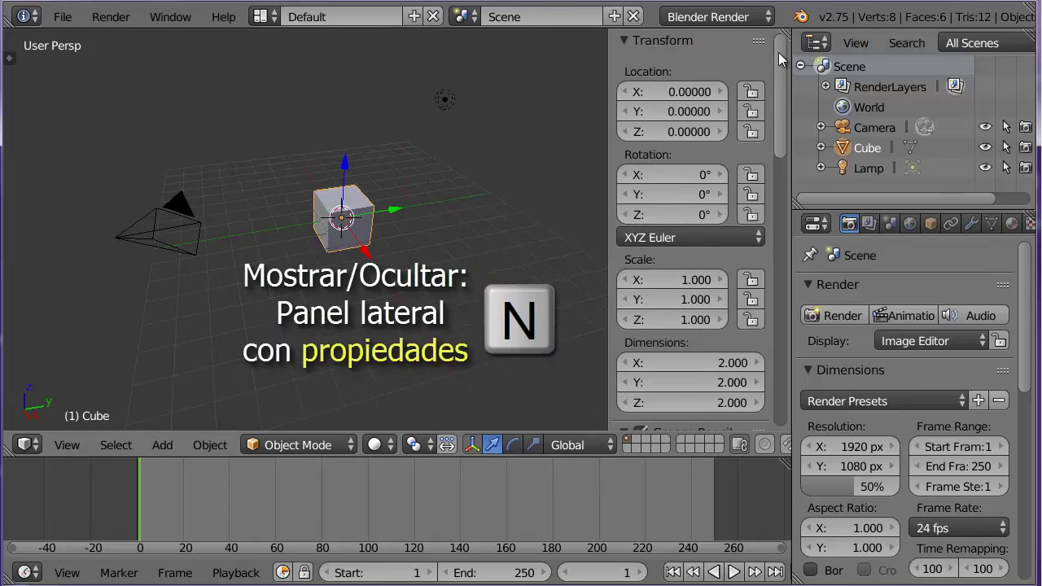
pyautogui.moveTo(779, 52); pyautogui.dragTo(781, 350)
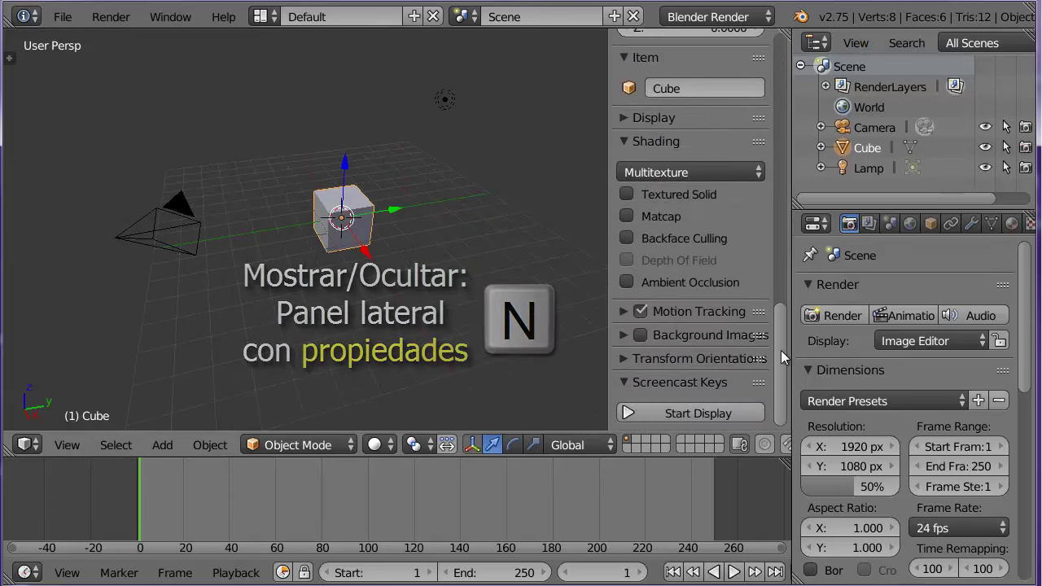
pyautogui.click(694, 413)
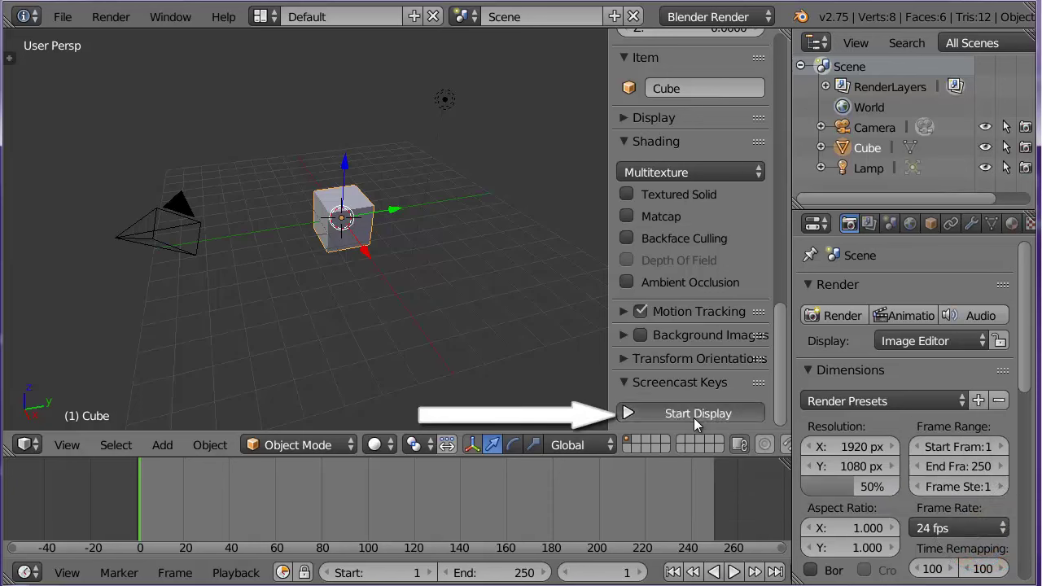
# Set the Screencast Keys display's Y position to 21 and hide the properties sidebar.
pyautogui.moveTo(782, 282); pyautogui.dragTo(774, 374)
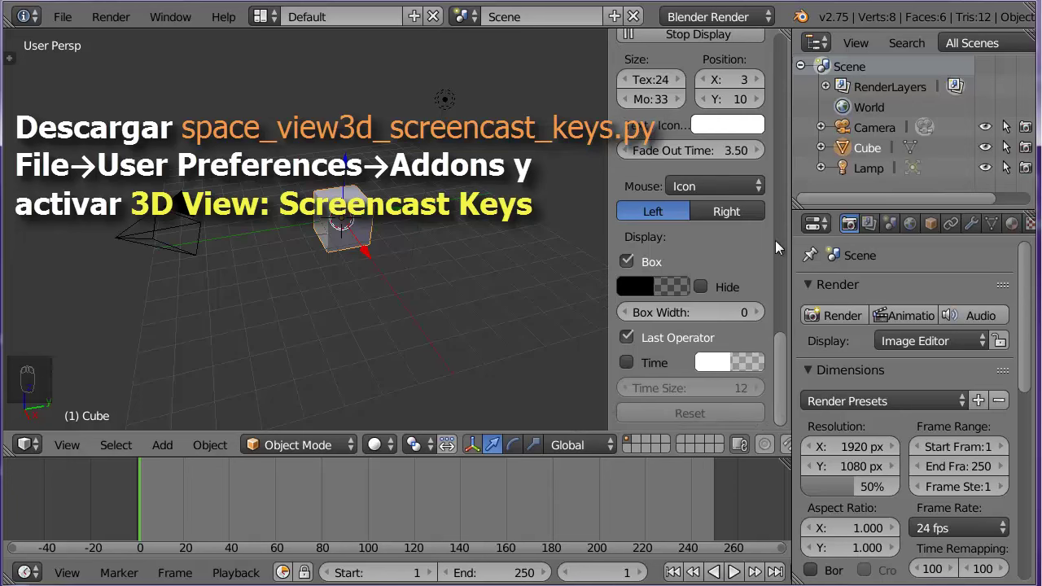
pyautogui.click(758, 98)
pyautogui.click(758, 98)
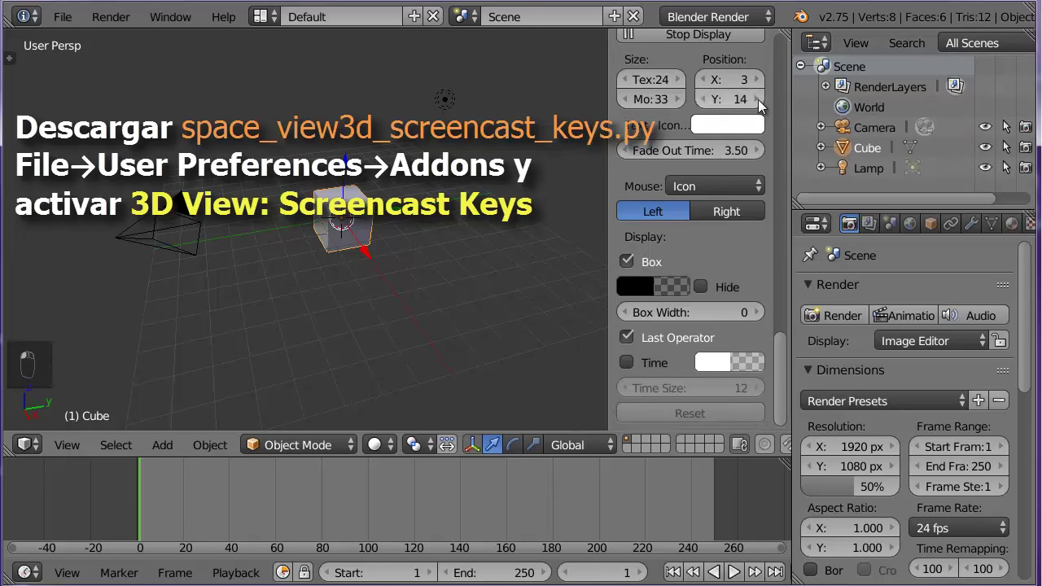
pyautogui.click(758, 98)
pyautogui.click(758, 98)
pyautogui.click(758, 99)
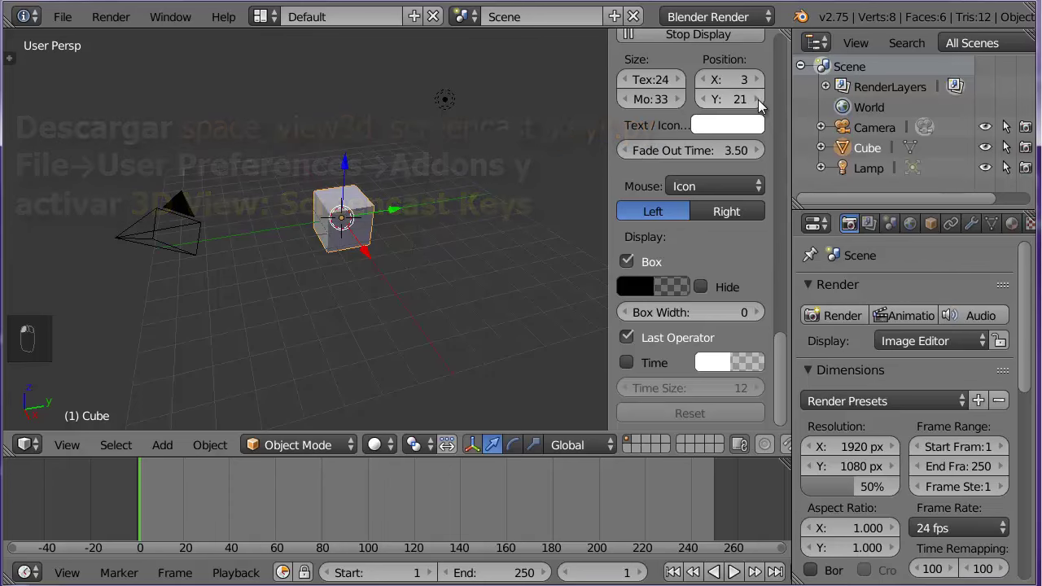
pyautogui.click(758, 98)
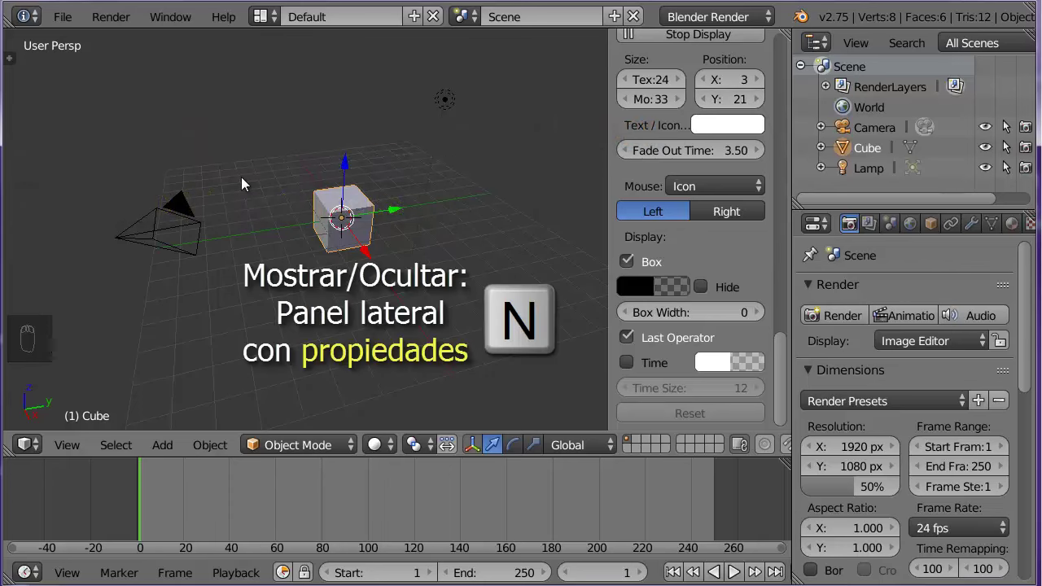
pyautogui.press('n')
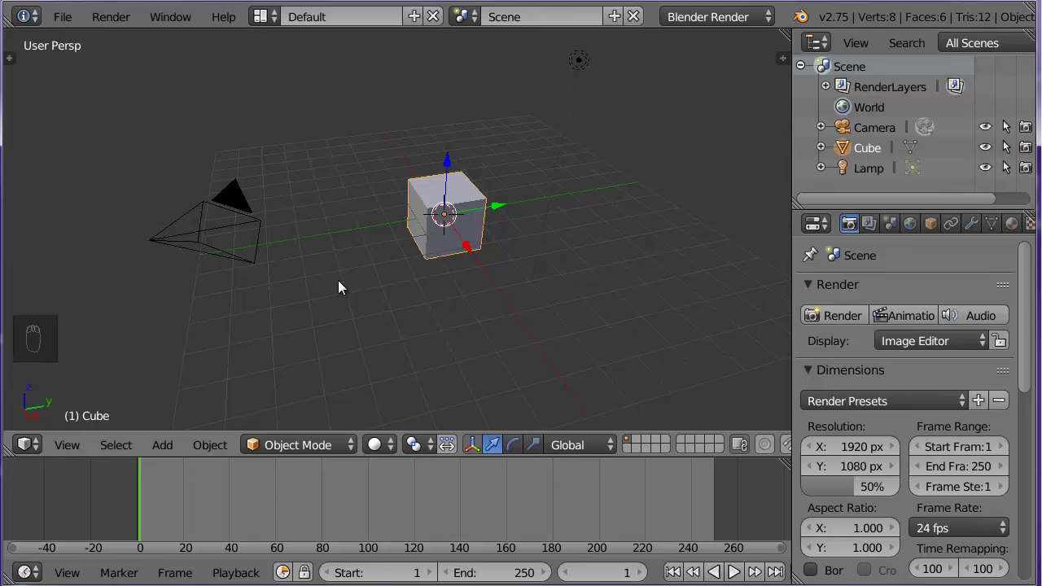
# Select the default cube and delete it from the scene.
pyautogui.rightClick(250, 222)
pyautogui.rightClick(436, 227)
pyautogui.rightClick(578, 63)
pyautogui.rightClick(441, 247)
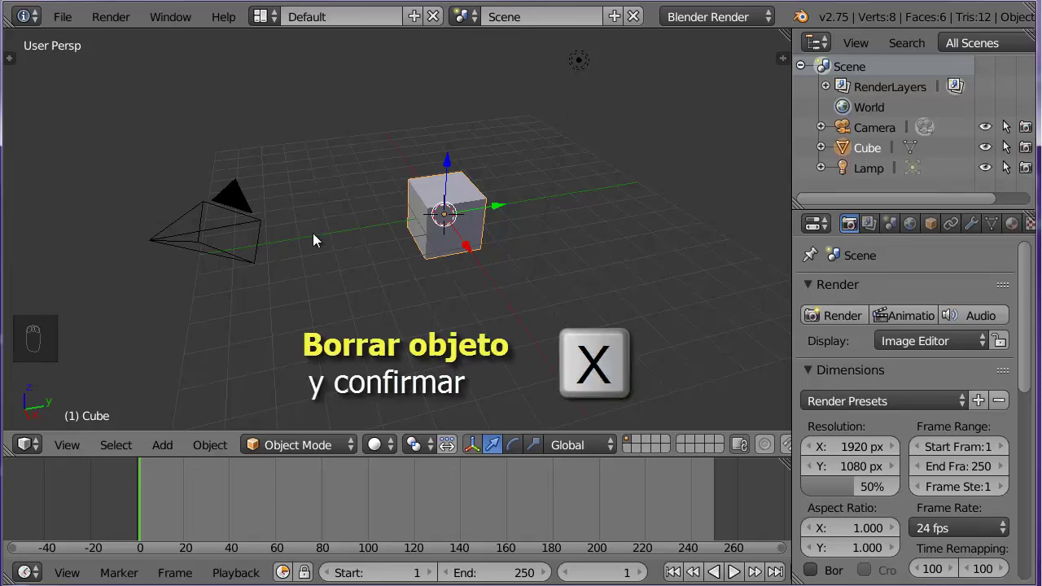
pyautogui.press('x')
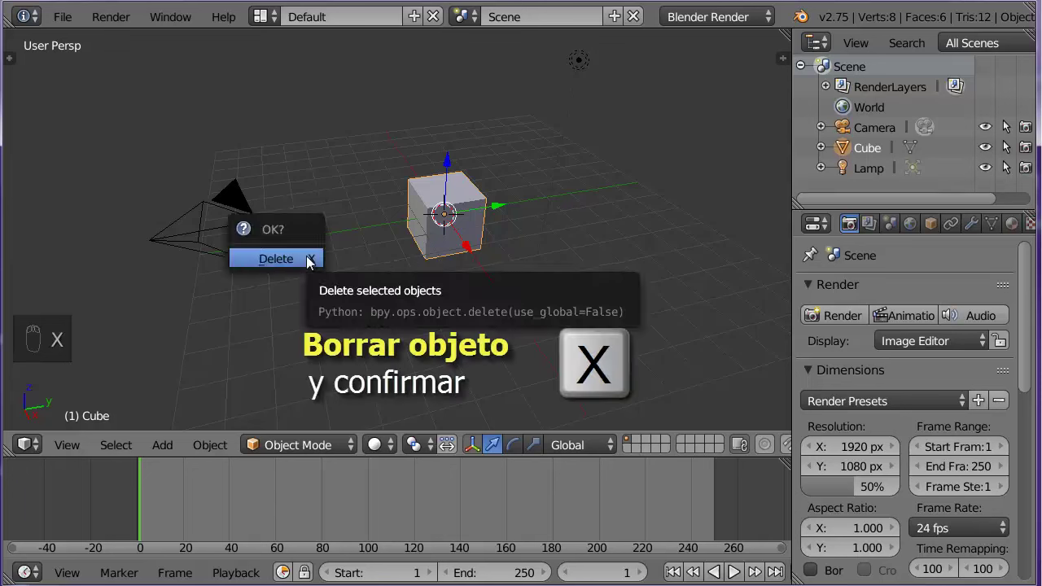
pyautogui.click(308, 259)
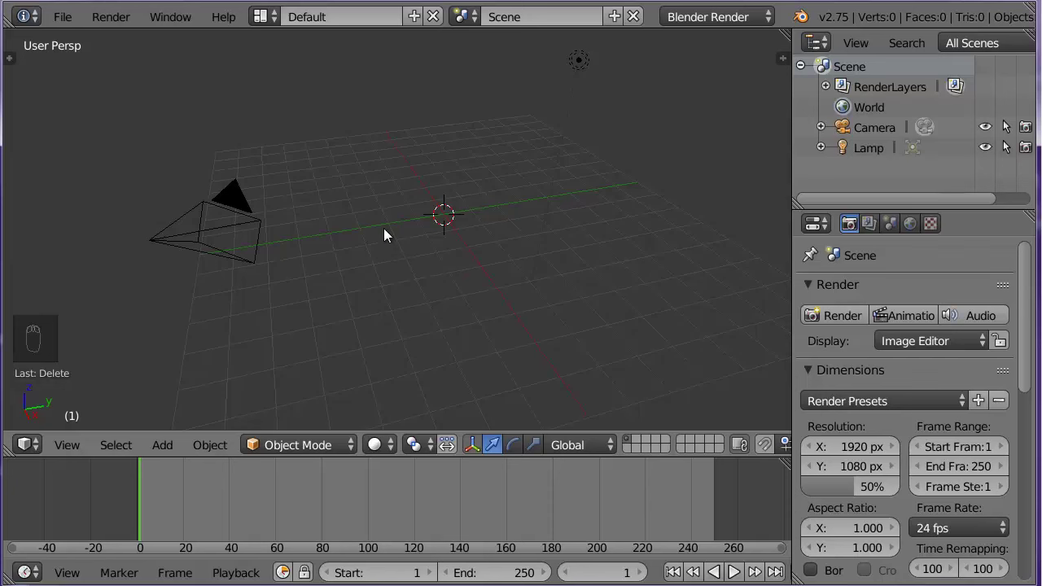
# Place the 3D cursor at several different points around the viewport grid.
pyautogui.click(339, 169)
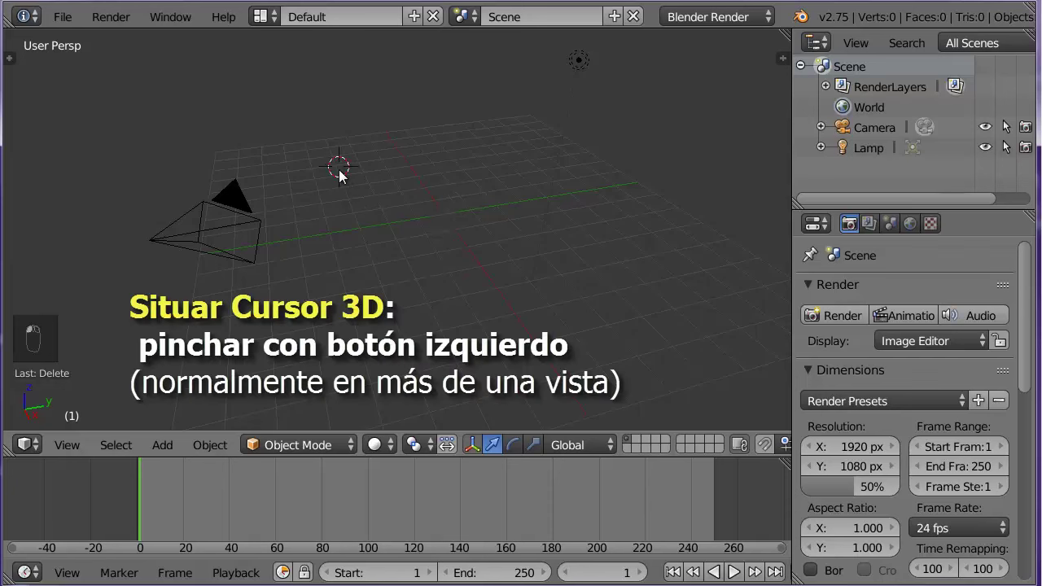
pyautogui.click(346, 260)
pyautogui.click(521, 290)
pyautogui.click(637, 262)
pyautogui.click(512, 114)
pyautogui.click(466, 278)
pyautogui.click(330, 289)
pyautogui.click(553, 258)
pyautogui.click(454, 237)
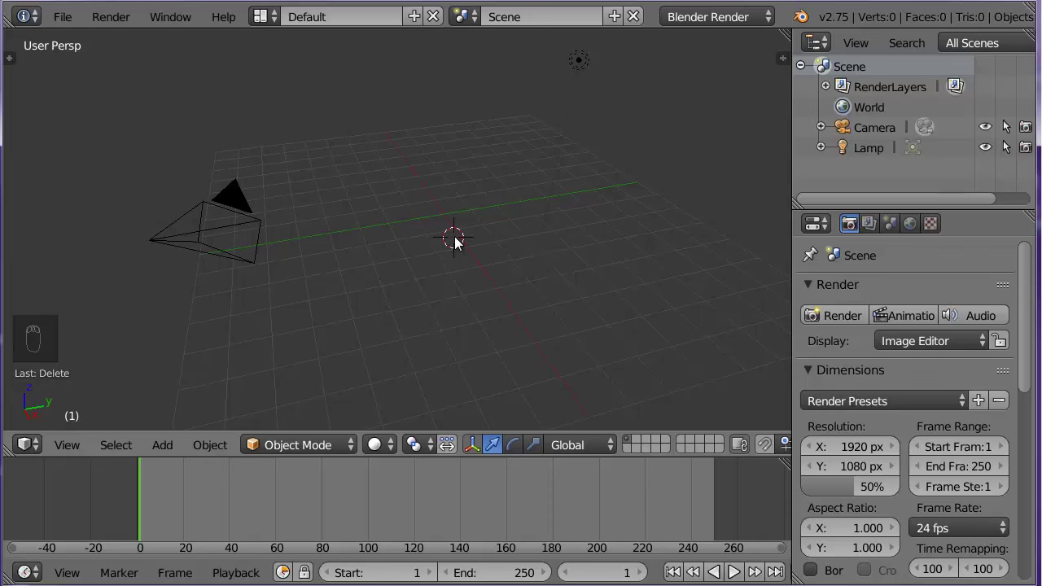
# Snap the 3D cursor to the center and frame all objects in the viewport.
pyautogui.hotkey('shift', 's')
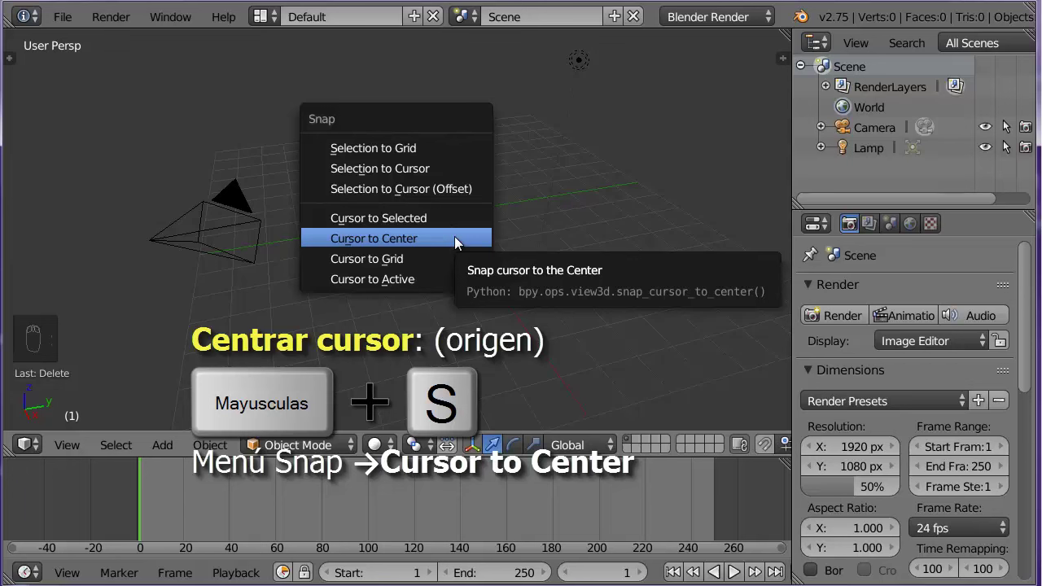
pyautogui.click(454, 238)
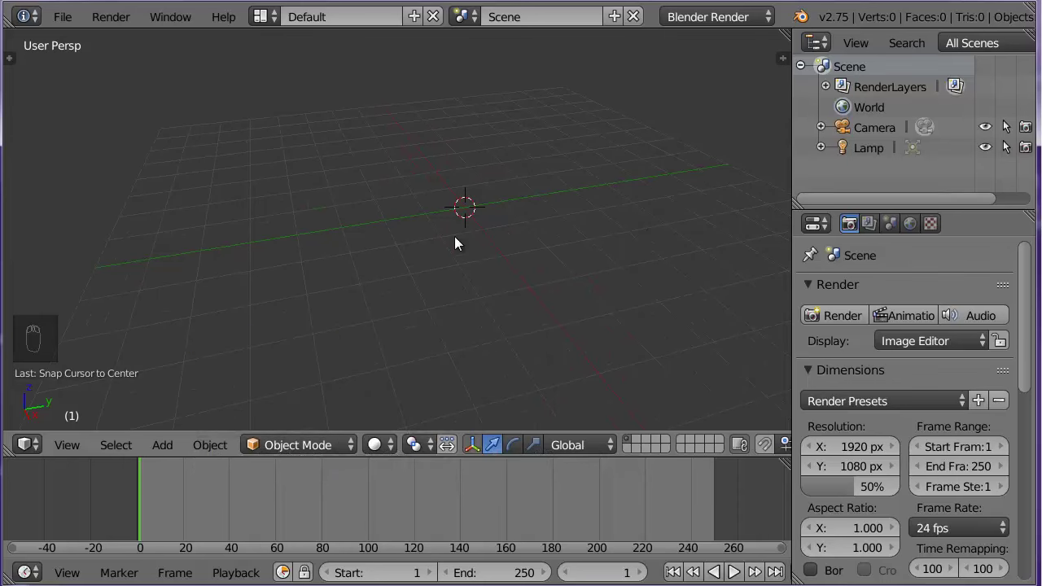
pyautogui.hotkey('shift', 'c')
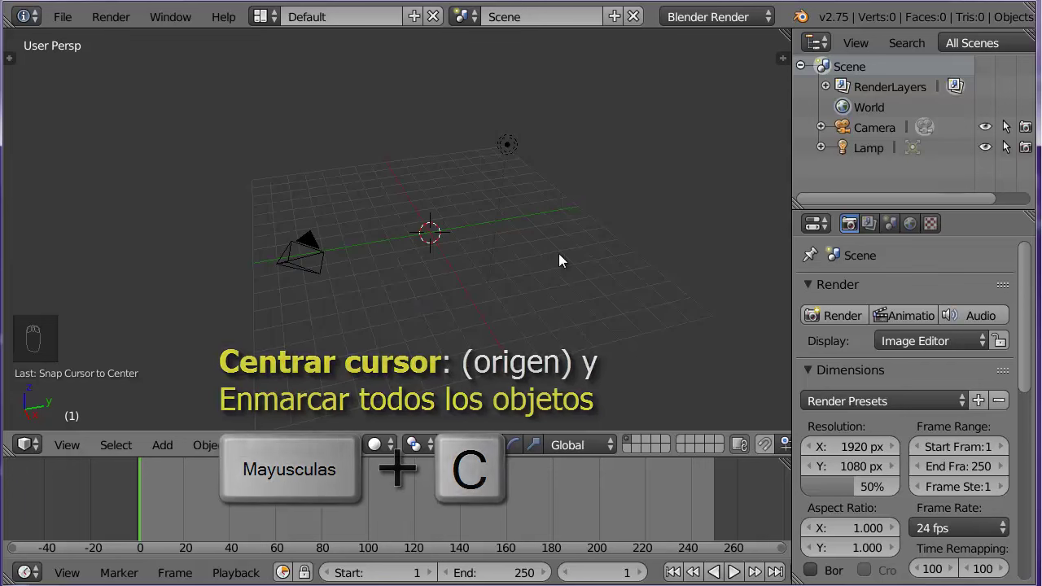
# Add a Monkey mesh at the 3D cursor.
pyautogui.click(167, 446)
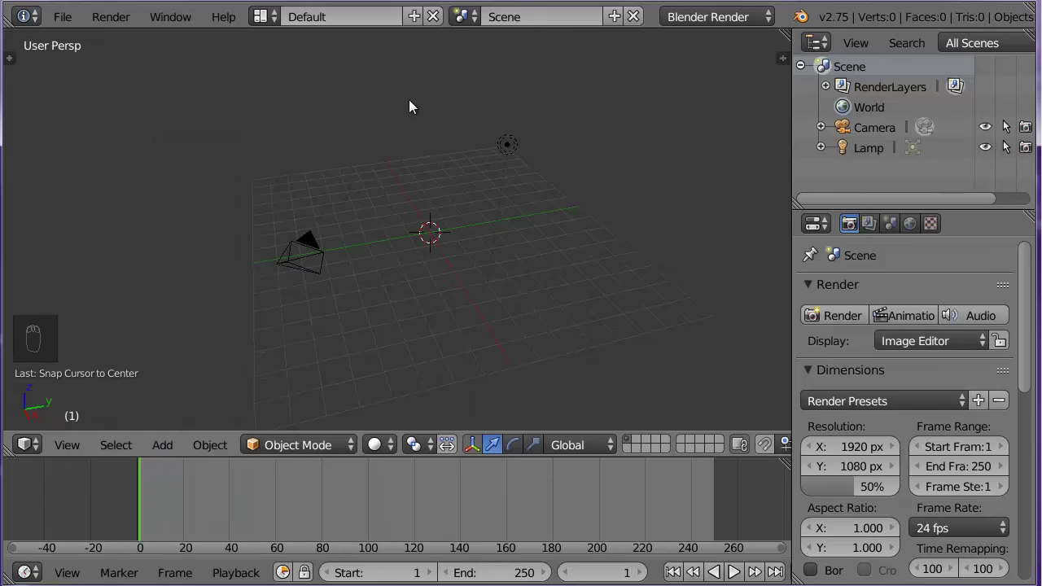
pyautogui.hotkey('shift', 'a')
pyautogui.moveTo(414, 102)
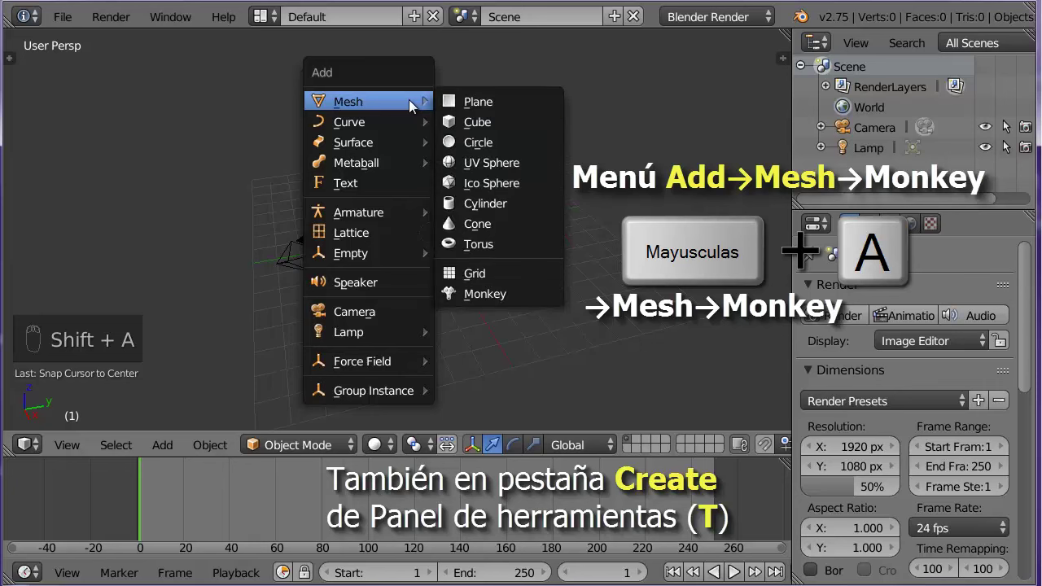
pyautogui.click(498, 293)
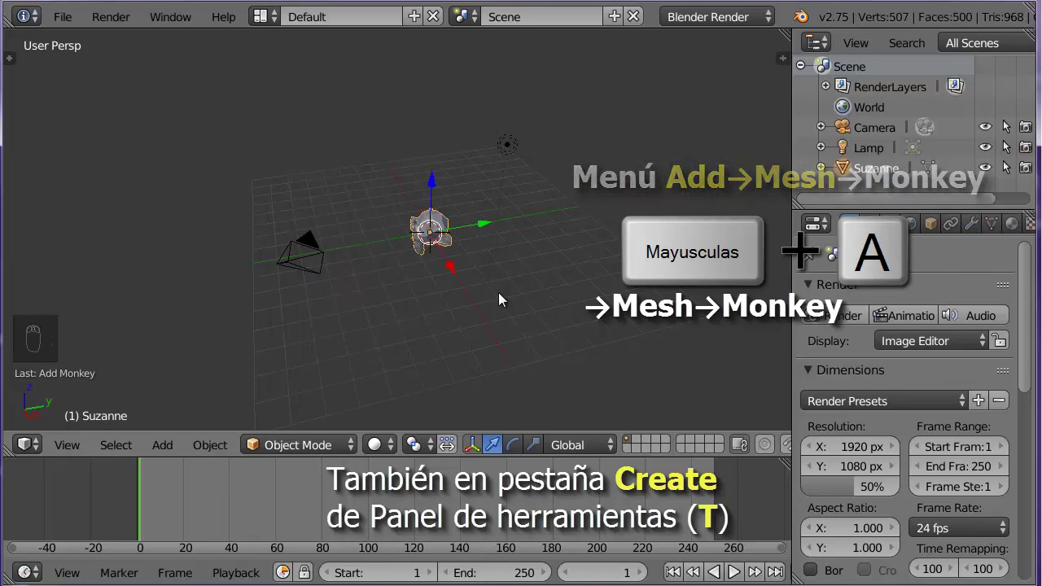
# Apply Smooth shading to the monkey mesh from the tool shelf and hide the shelf again.
pyautogui.moveTo(388, 244)
pyautogui.mouseDown(button='middle')
pyautogui.moveTo(409, 228)
pyautogui.moveTo(453, 232)
pyautogui.moveTo(630, 135)
pyautogui.moveTo(360, 274)
pyautogui.moveTo(410, 270)
pyautogui.moveTo(373, 256)
pyautogui.mouseUp(button='middle')
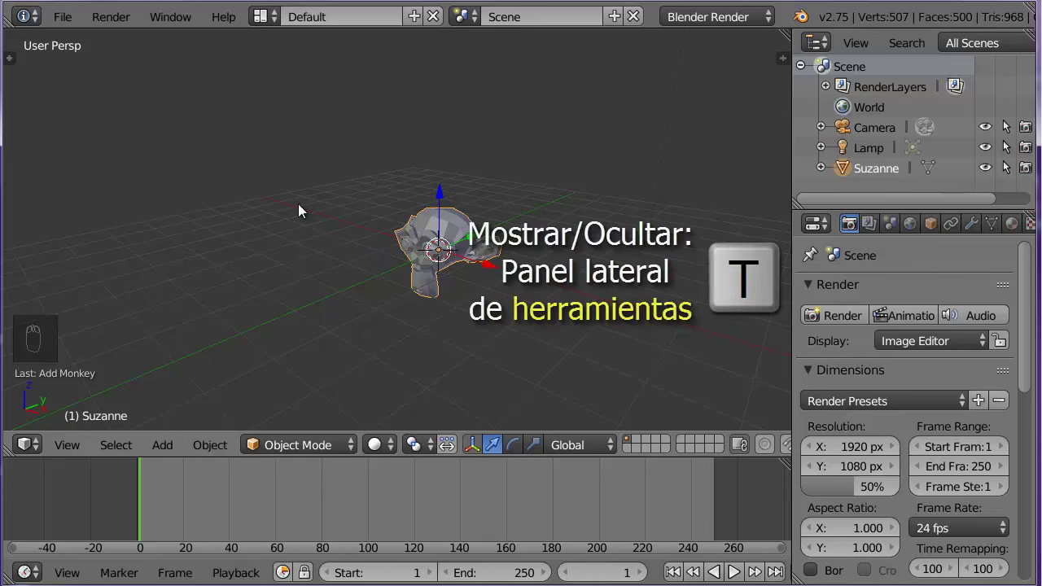
pyautogui.press('t')
pyautogui.moveTo(93, 212); pyautogui.dragTo(93, 293)
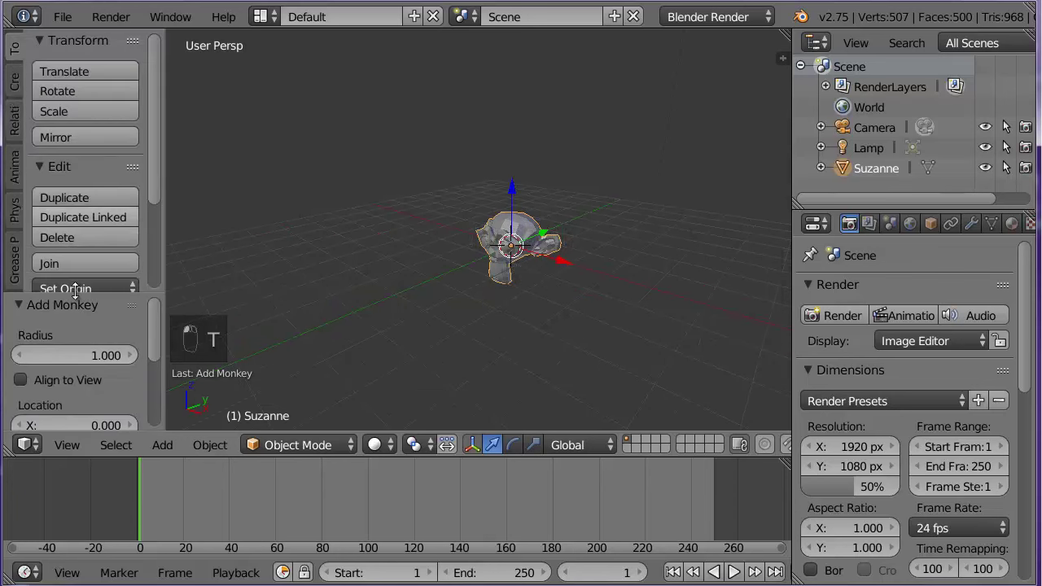
pyautogui.moveTo(149, 97)
pyautogui.mouseDown()
pyautogui.moveTo(149, 244)
pyautogui.moveTo(93, 203)
pyautogui.mouseUp()
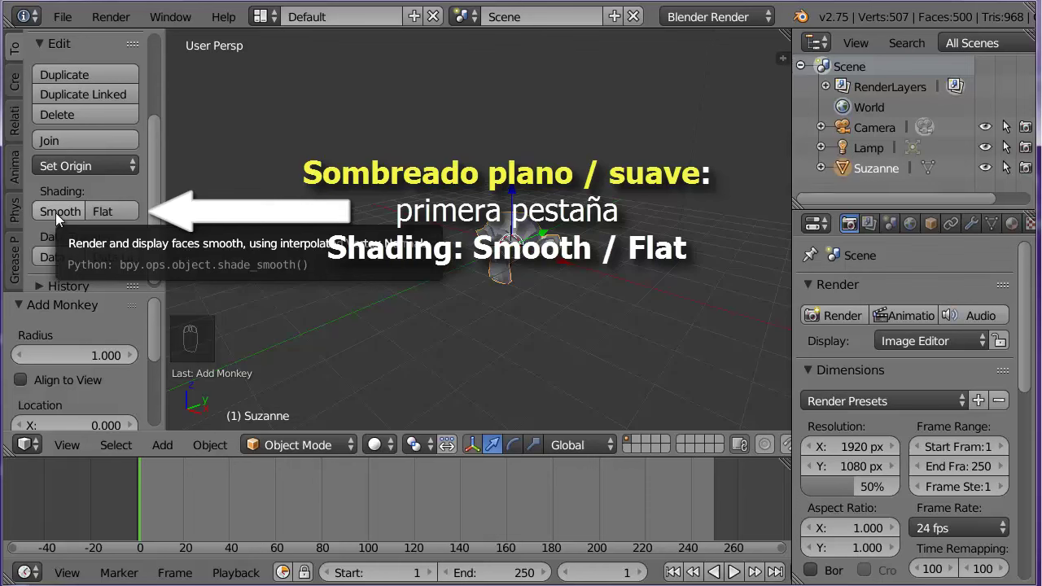
pyautogui.click(55, 213)
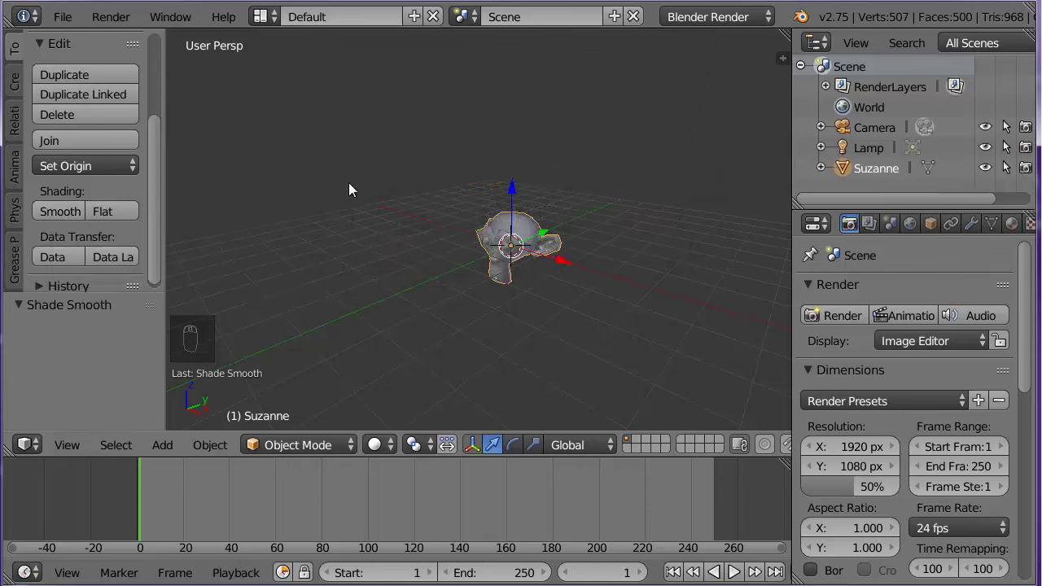
pyautogui.press('t')
pyautogui.press('t')
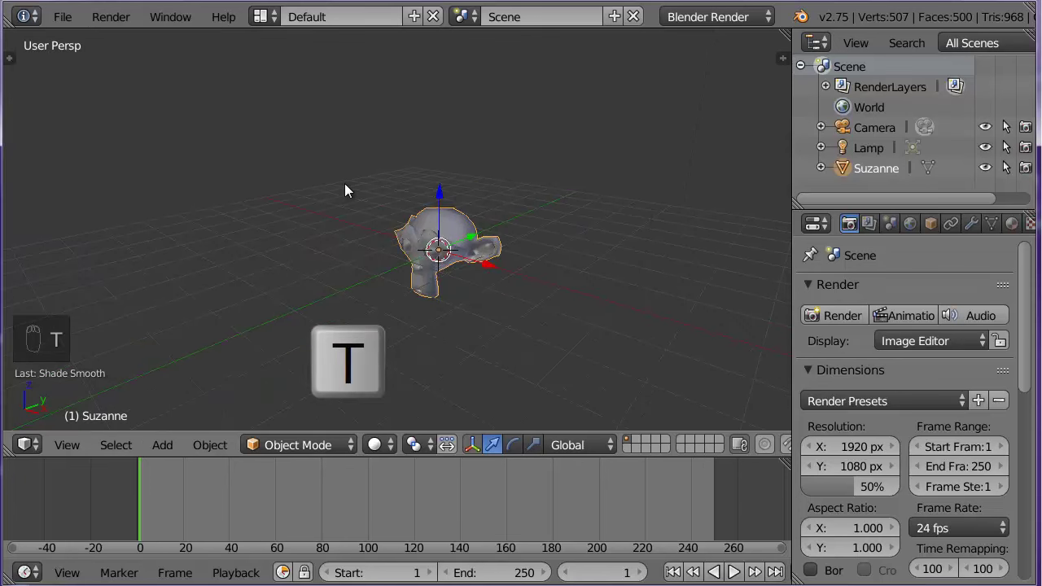
# Enable Rotate Around Selection in the Interface section of the user preferences and close the preferences window.
pyautogui.click(62, 16)
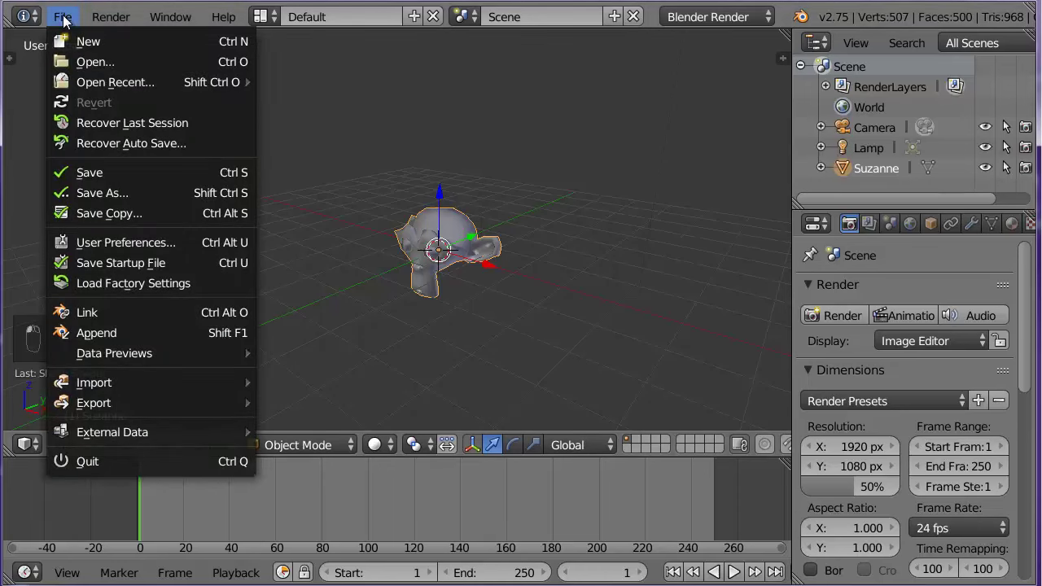
pyautogui.click(143, 243)
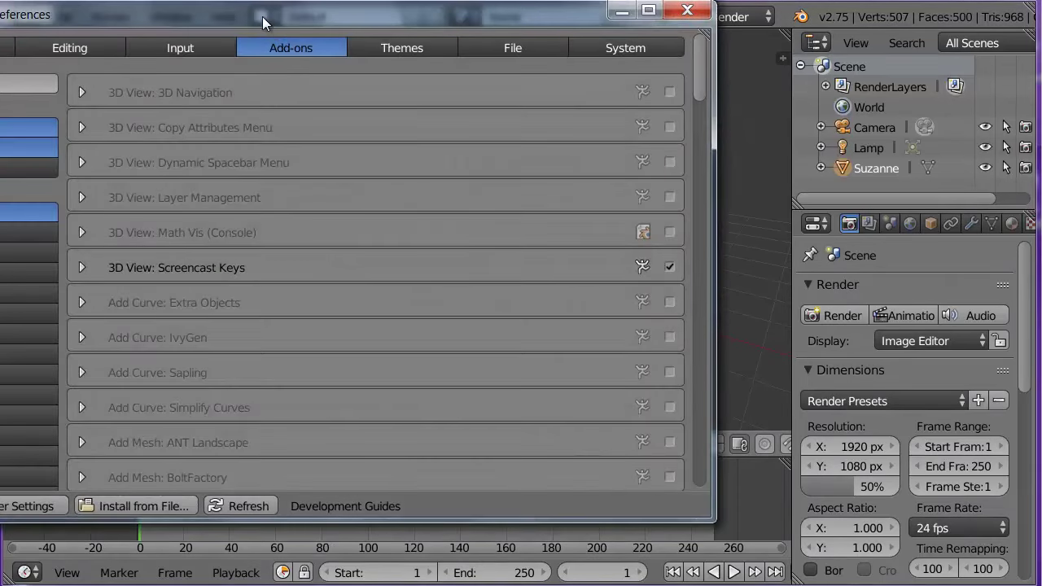
pyautogui.moveTo(262, 16); pyautogui.dragTo(423, 13)
pyautogui.click(152, 47)
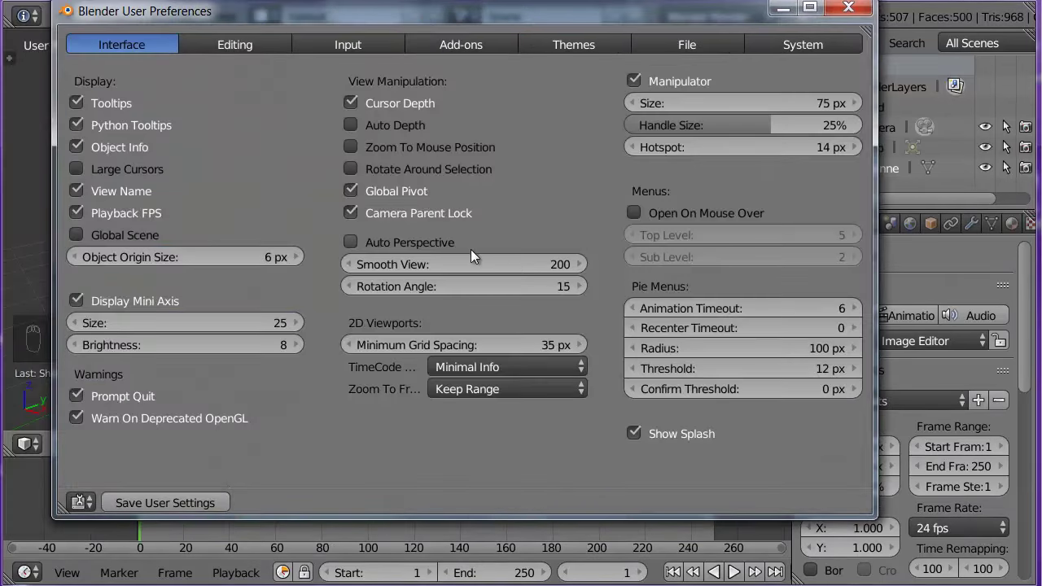
pyautogui.click(353, 168)
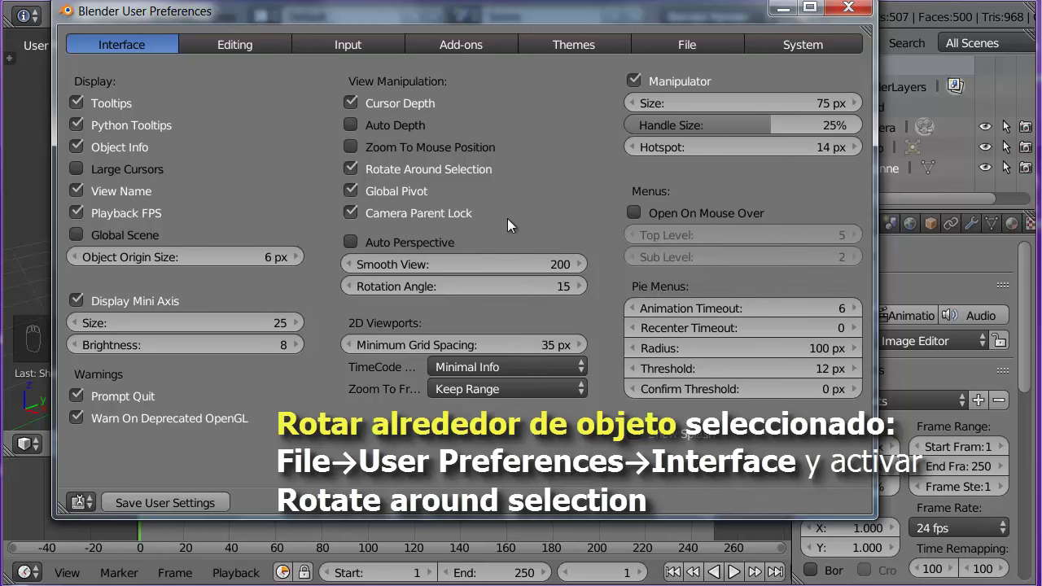
pyautogui.click(864, 10)
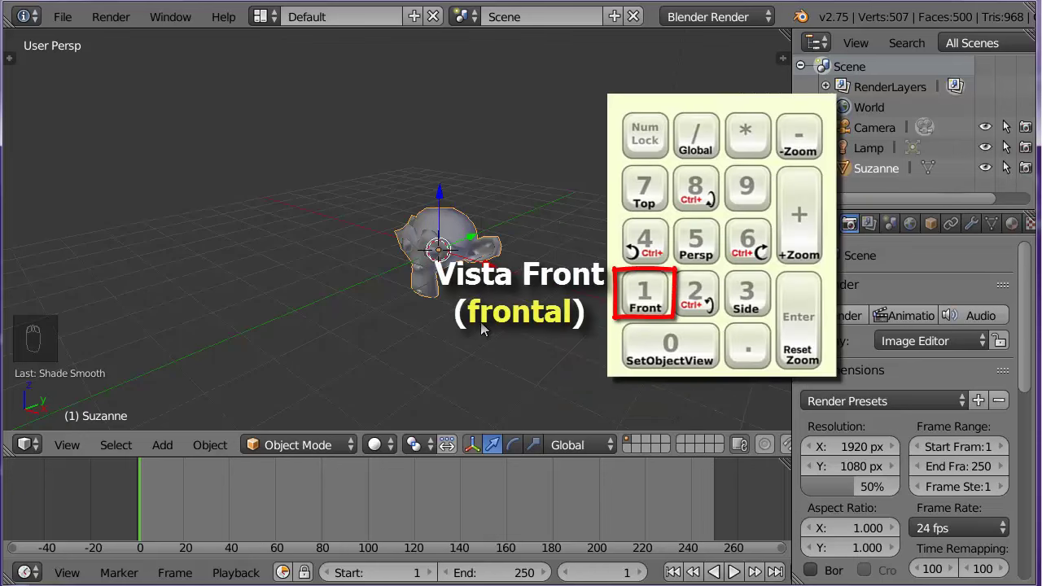
# Switch the viewport to the Front view with the monkey head in sight.
pyautogui.press('KP_1')
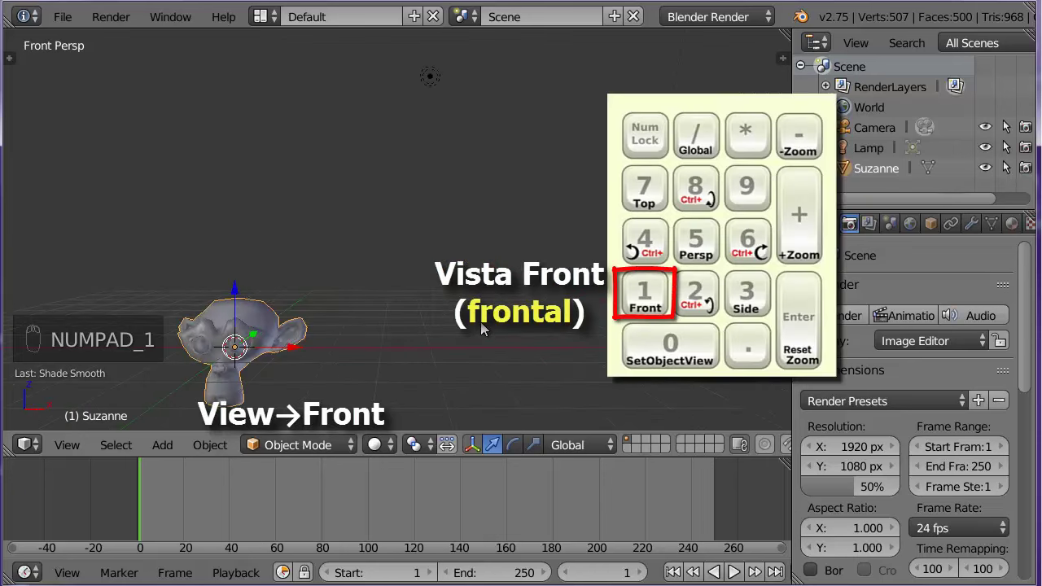
pyautogui.keyDown('shift'); pyautogui.moveTo(482, 328); pyautogui.dragTo(653, 209, button='middle'); pyautogui.keyUp('shift')
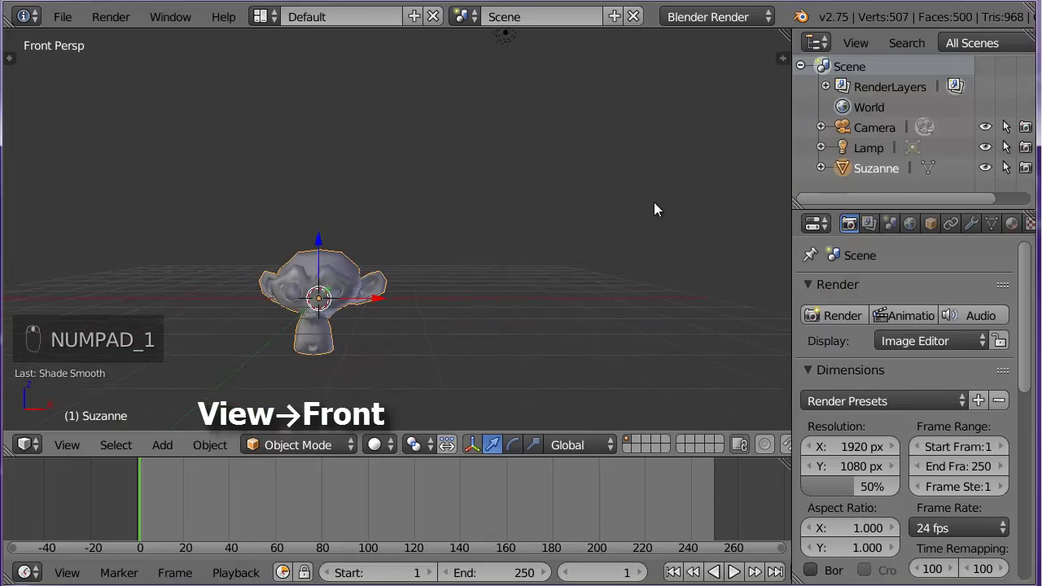
pyautogui.scroll(-1, 650, 202)
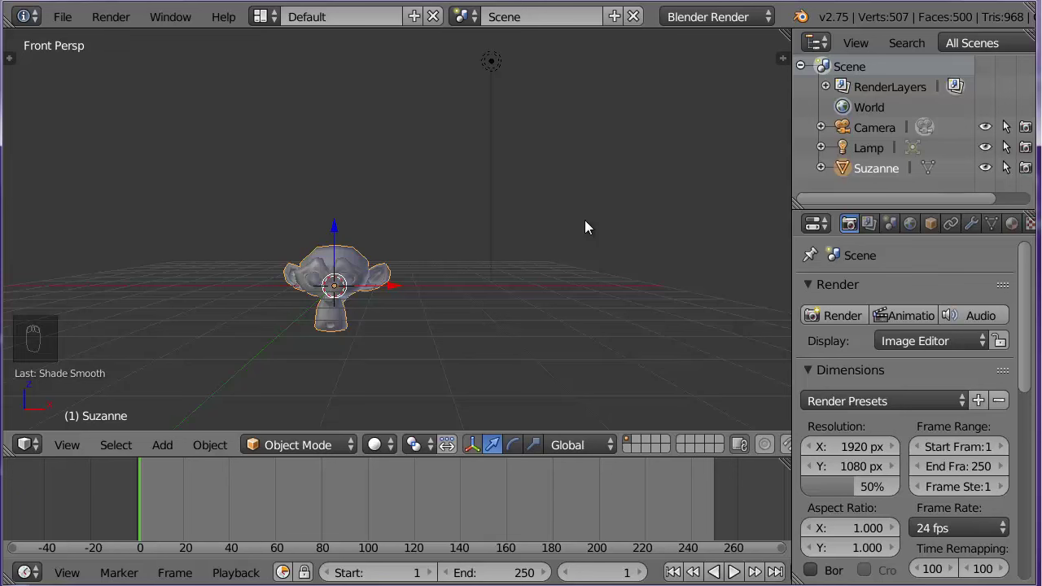
# Switch the viewport to the Right view of the monkey head.
pyautogui.press('KP_3')
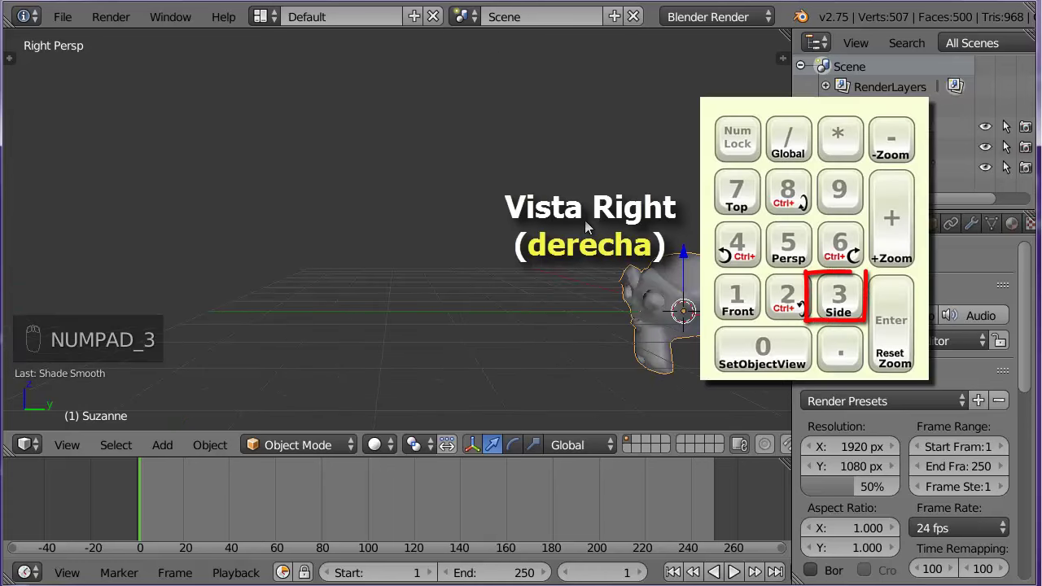
pyautogui.click(72, 443)
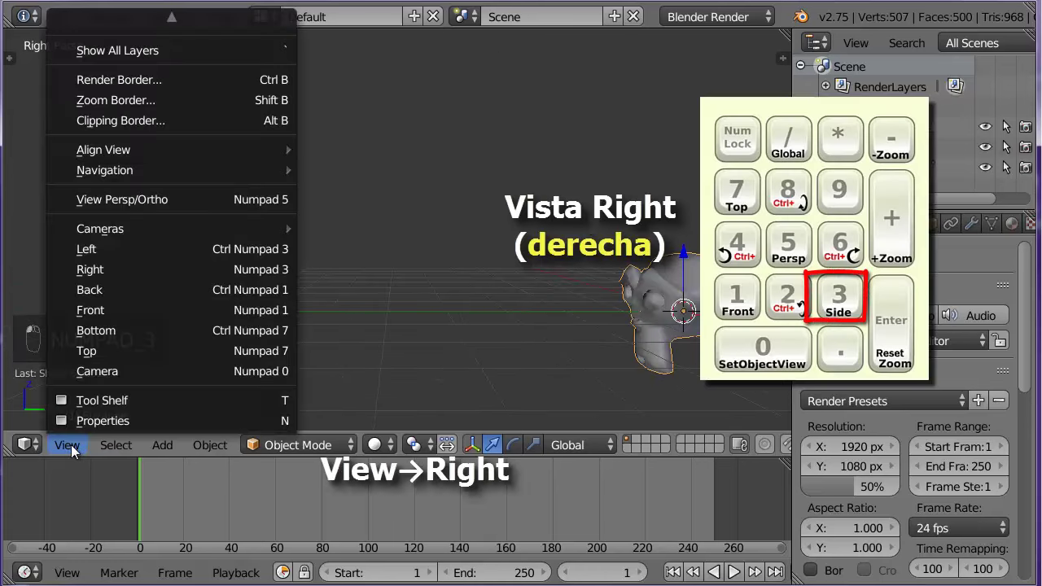
pyautogui.click(179, 271)
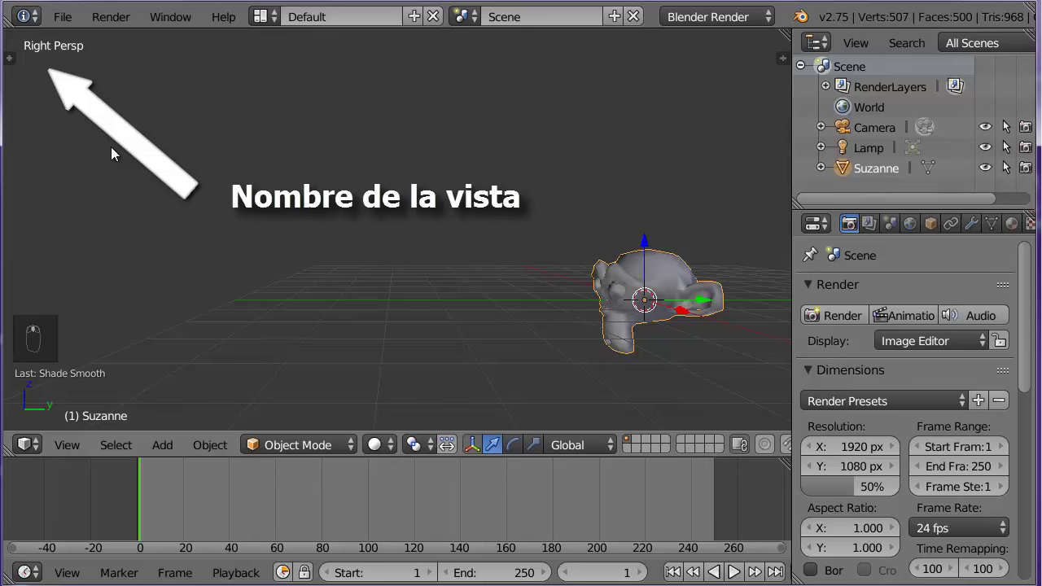
# Switch the viewport to the Top view of the monkey head.
pyautogui.moveTo(110, 146); pyautogui.dragTo(127, 157, button='middle')
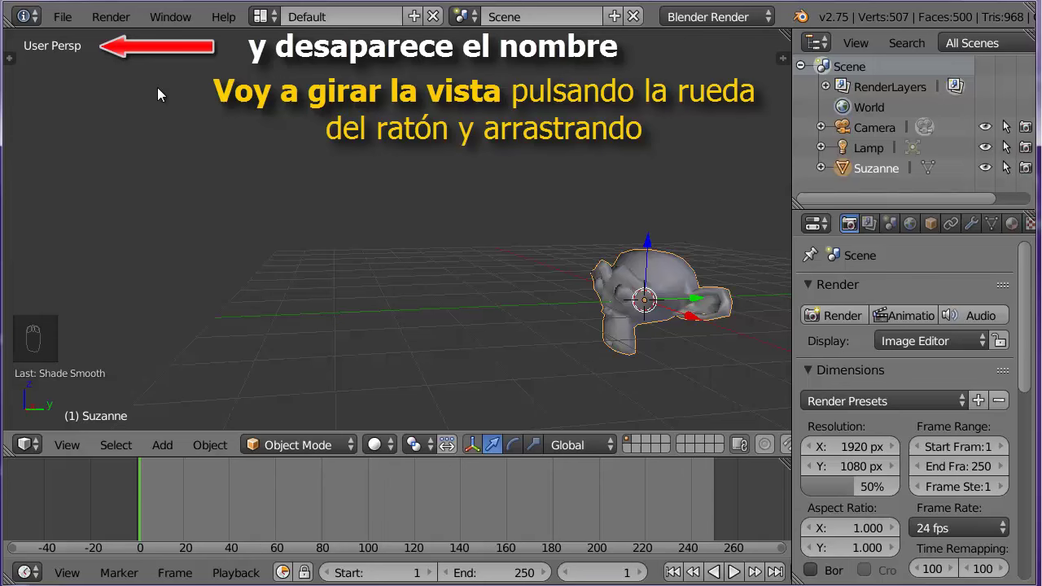
pyautogui.moveTo(158, 95); pyautogui.dragTo(142, 70, button='middle')
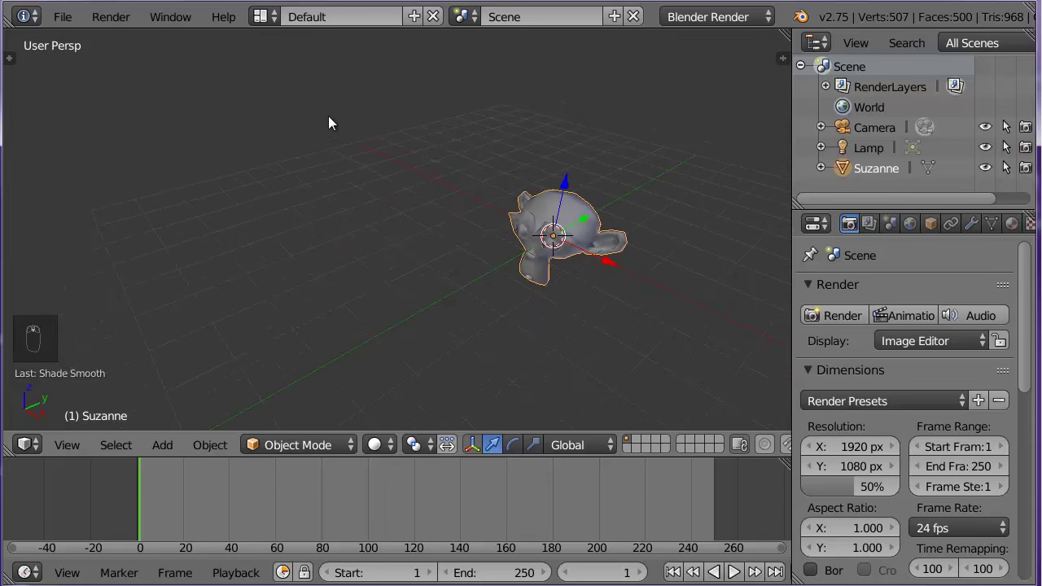
pyautogui.press('KP_7')
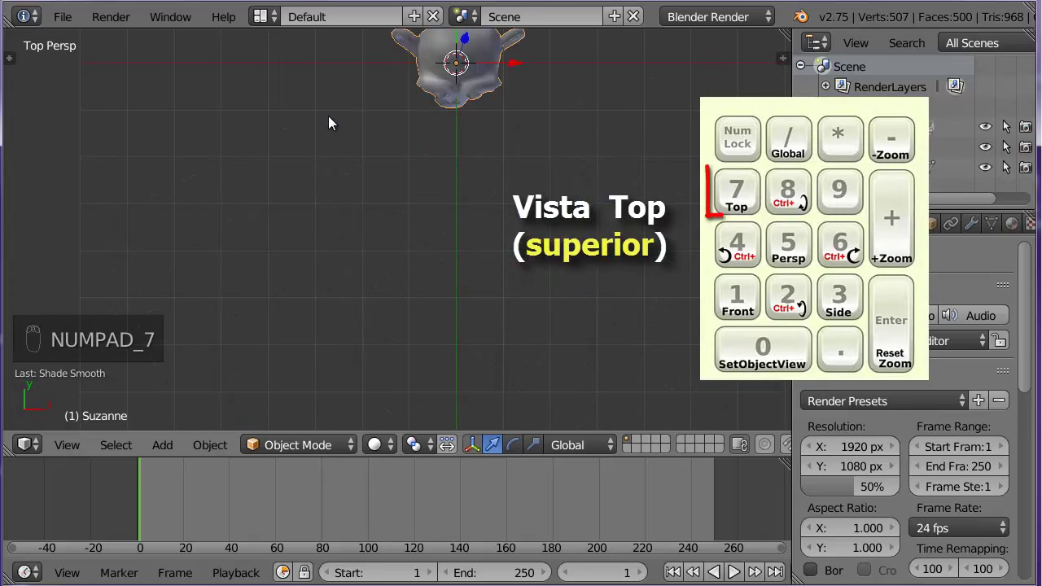
pyautogui.click(74, 449)
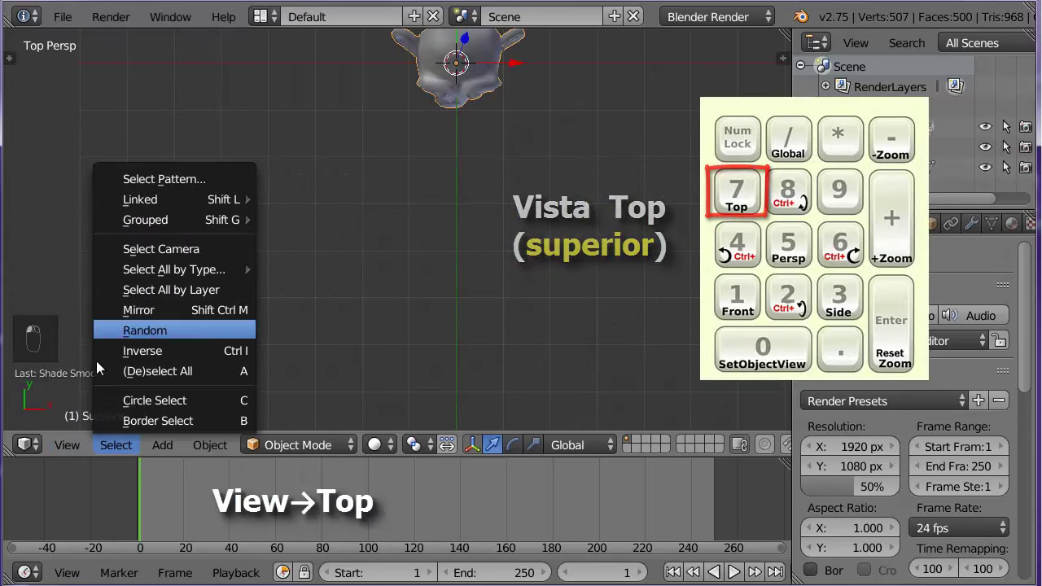
pyautogui.click(67, 446)
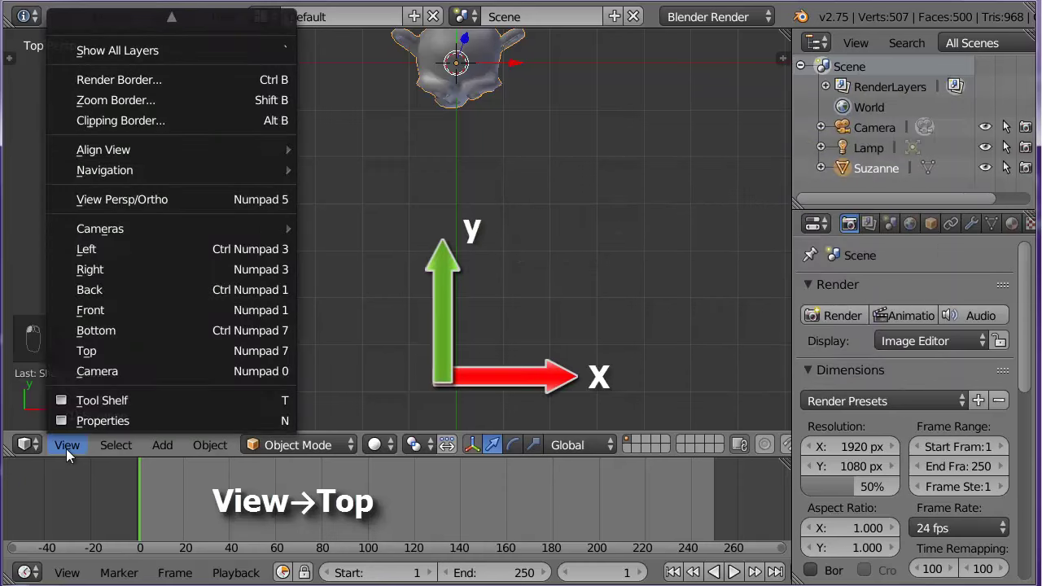
pyautogui.click(100, 355)
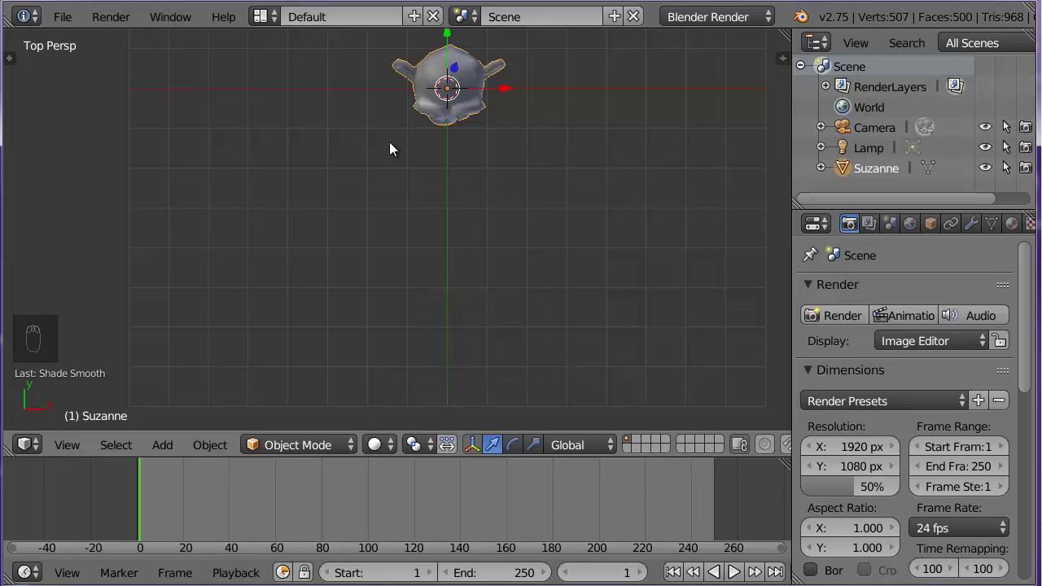
# Switch the viewport to the Back view of the monkey head.
pyautogui.press('ctrl+KP_1')
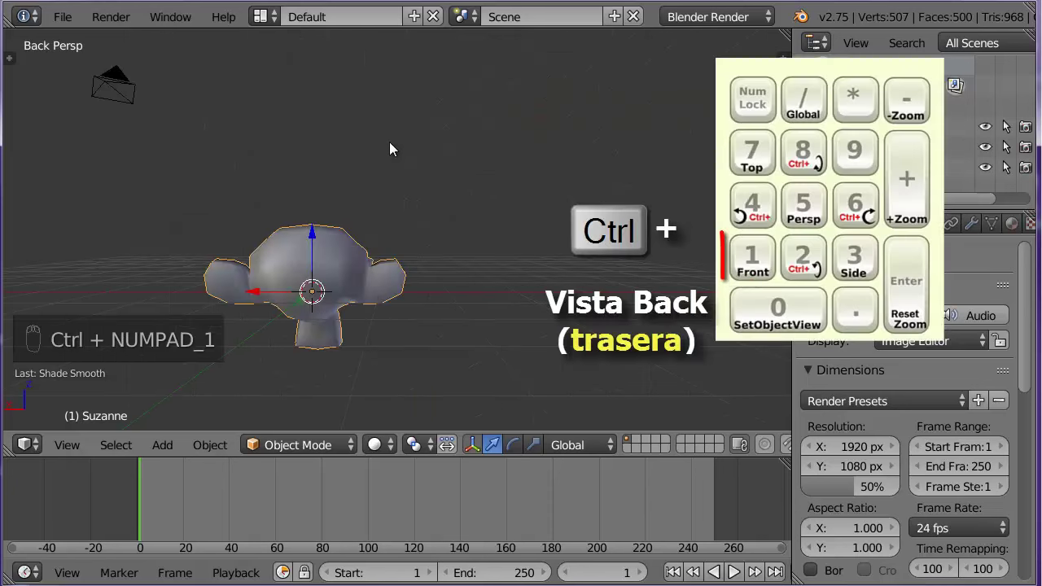
pyautogui.click(72, 446)
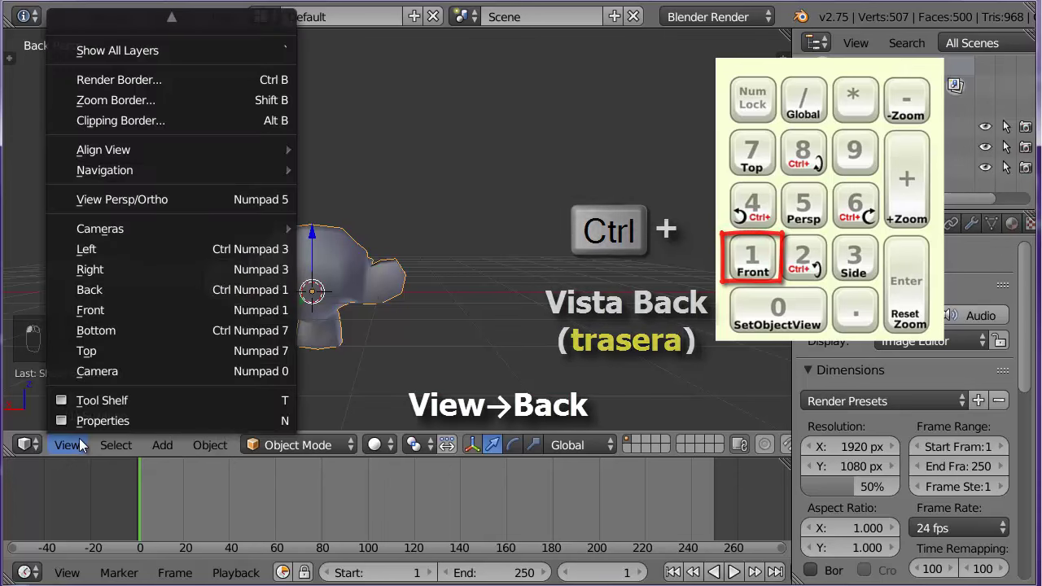
pyautogui.click(124, 290)
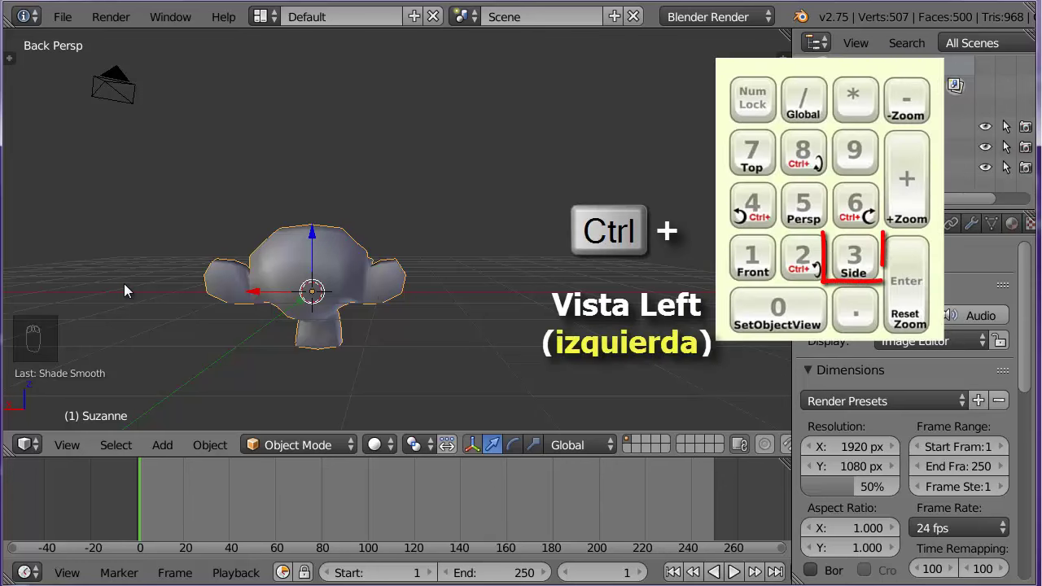
# Switch the viewport to the Left view of the monkey head.
pyautogui.press('ctrl+KP_3')
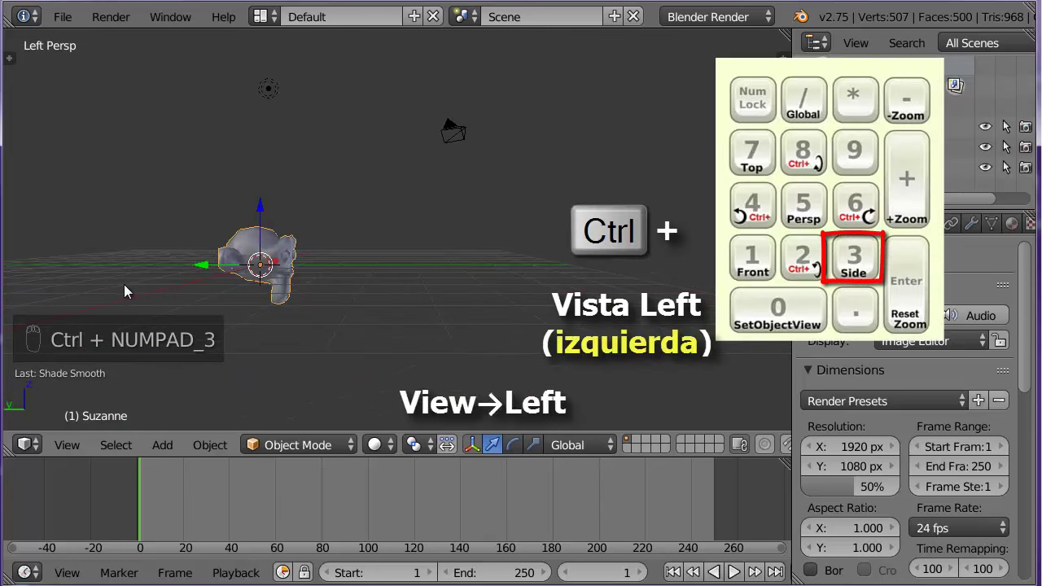
pyautogui.click(64, 446)
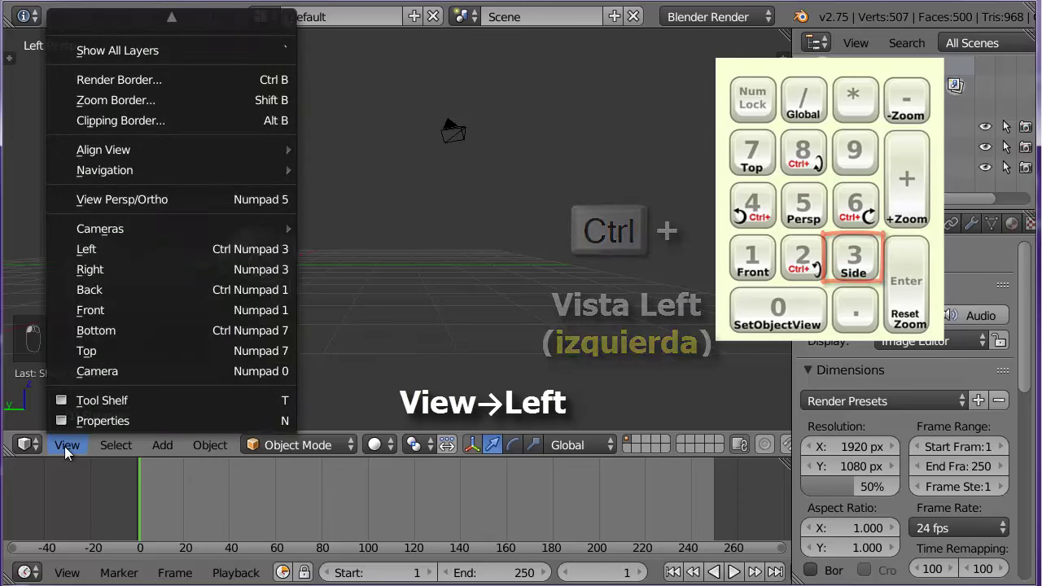
pyautogui.click(160, 249)
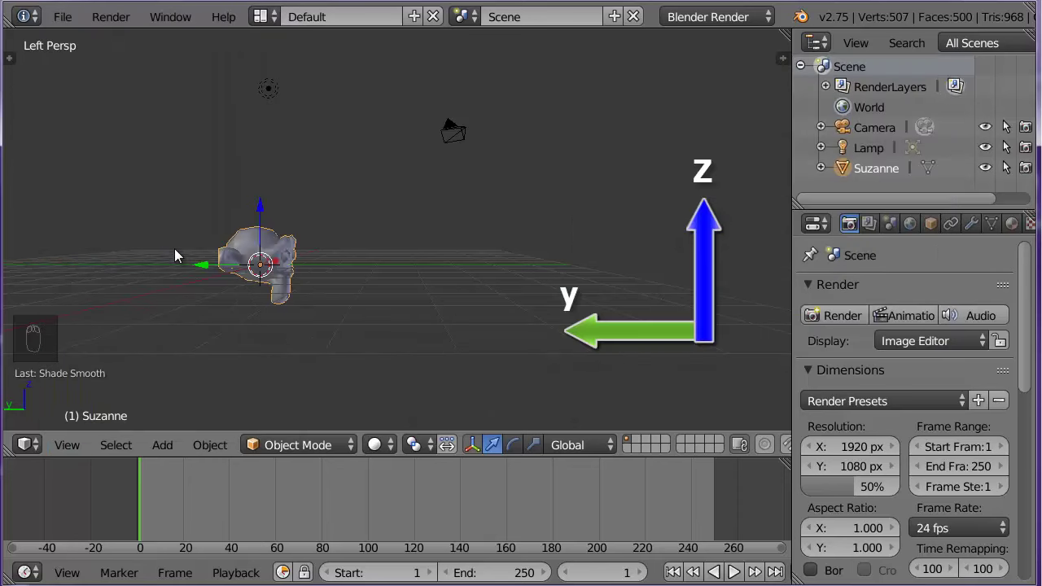
# Switch the viewport to the Bottom view of the monkey head.
pyautogui.click(68, 446)
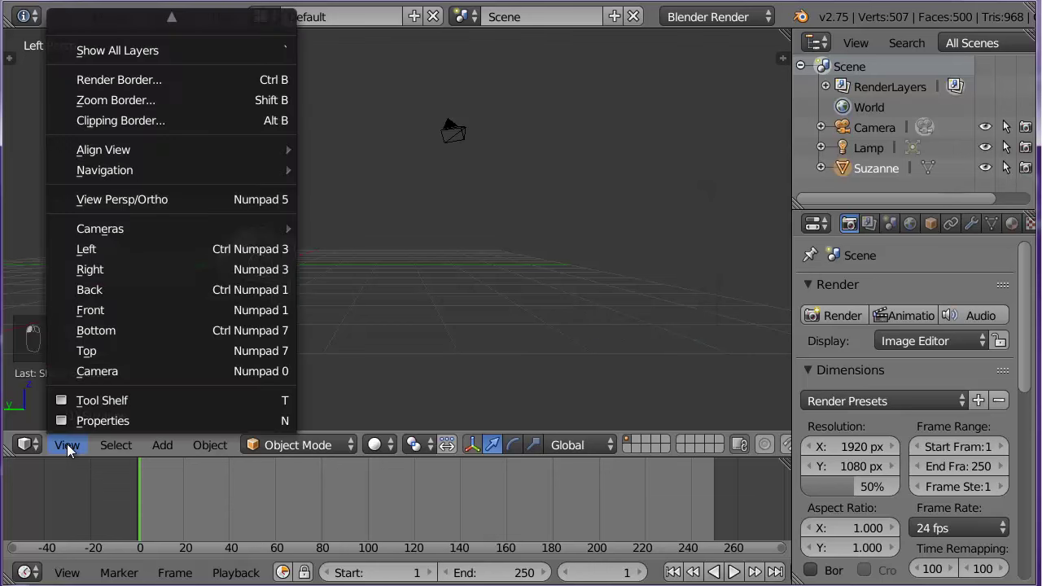
pyautogui.click(142, 330)
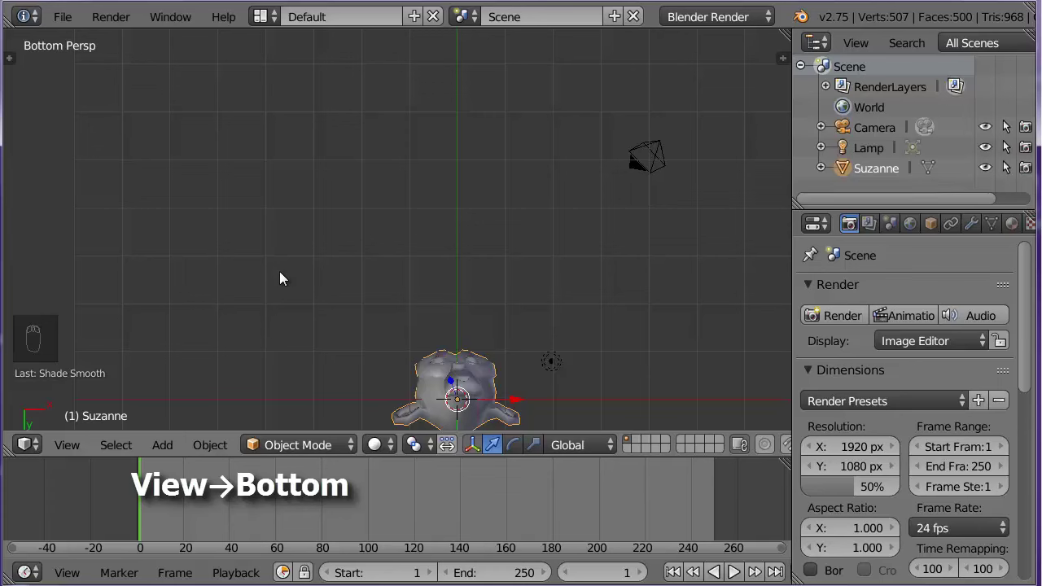
pyautogui.press('ctrl+KP_7')
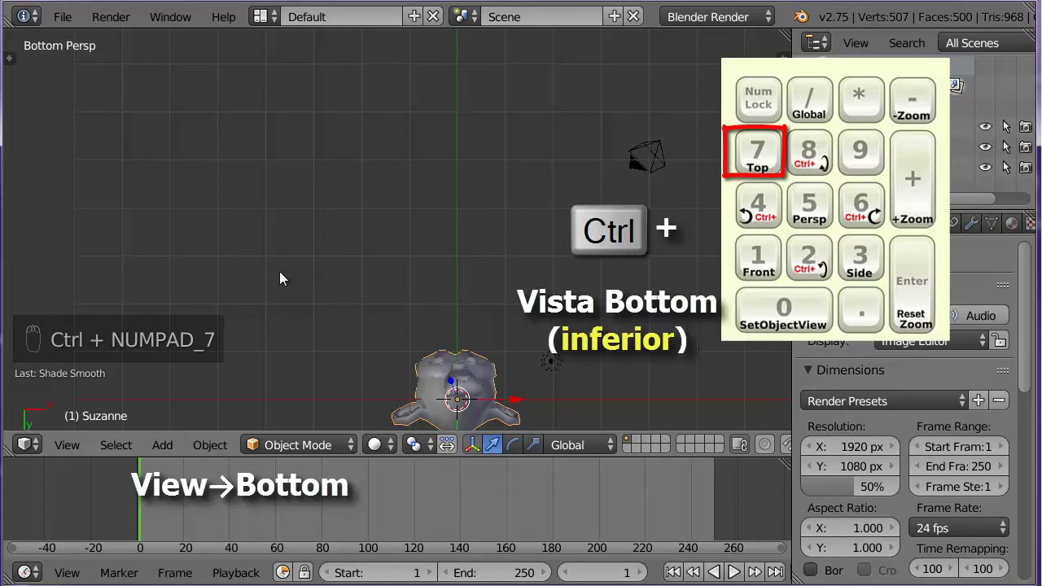
# Return the viewport to the Front view and switch it to the Camera view.
pyautogui.keyDown('shift'); pyautogui.moveTo(500, 277); pyautogui.dragTo(444, 236, button='middle'); pyautogui.keyUp('shift')
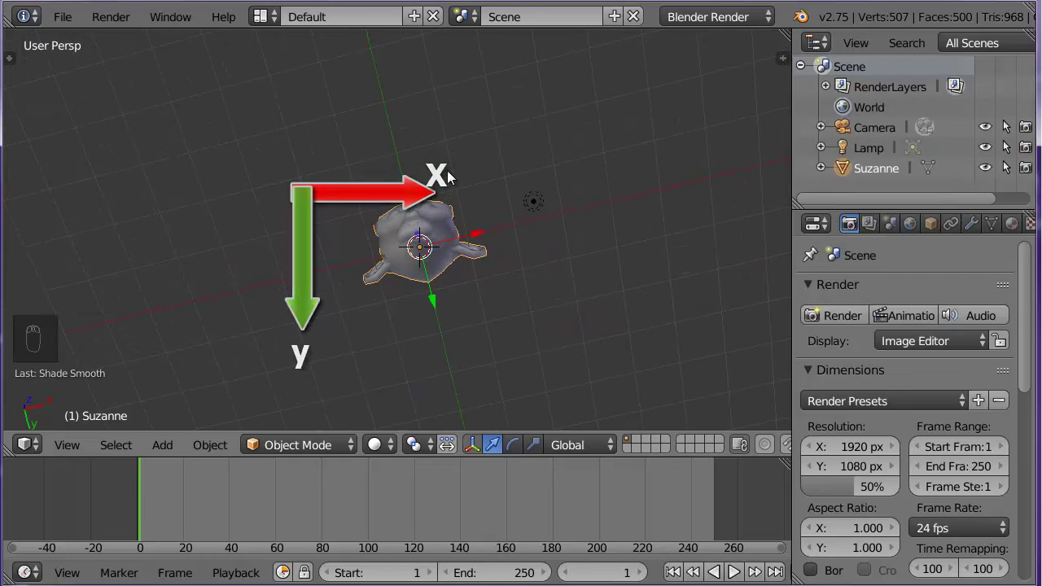
pyautogui.press('KP_1')
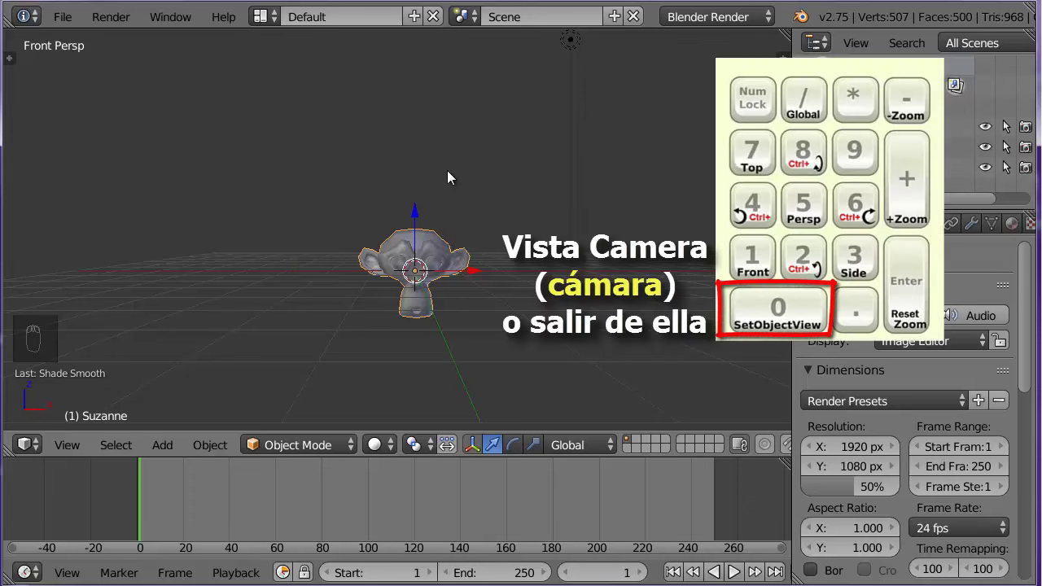
pyautogui.press('KP_0')
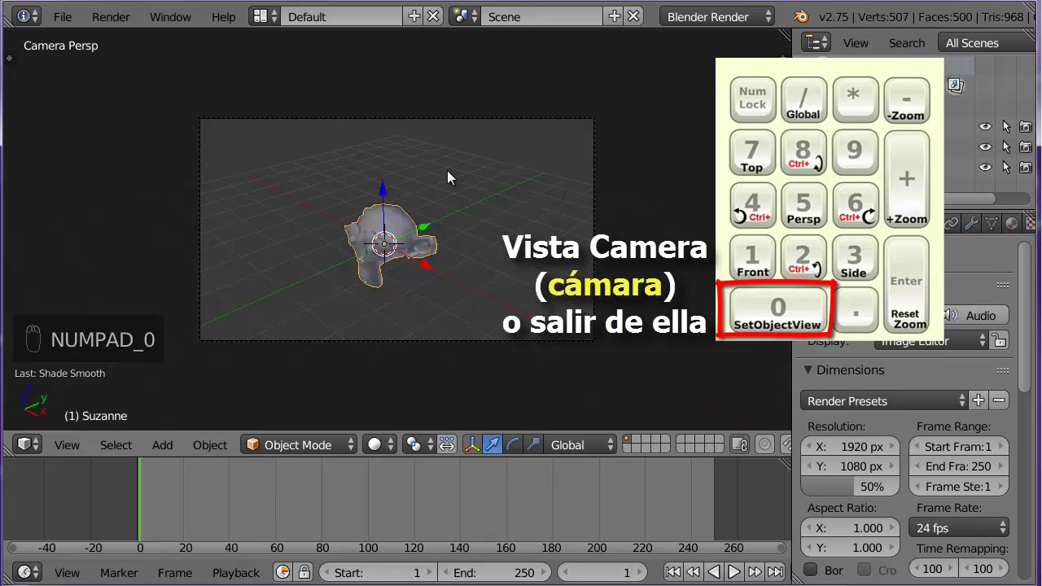
pyautogui.click(67, 446)
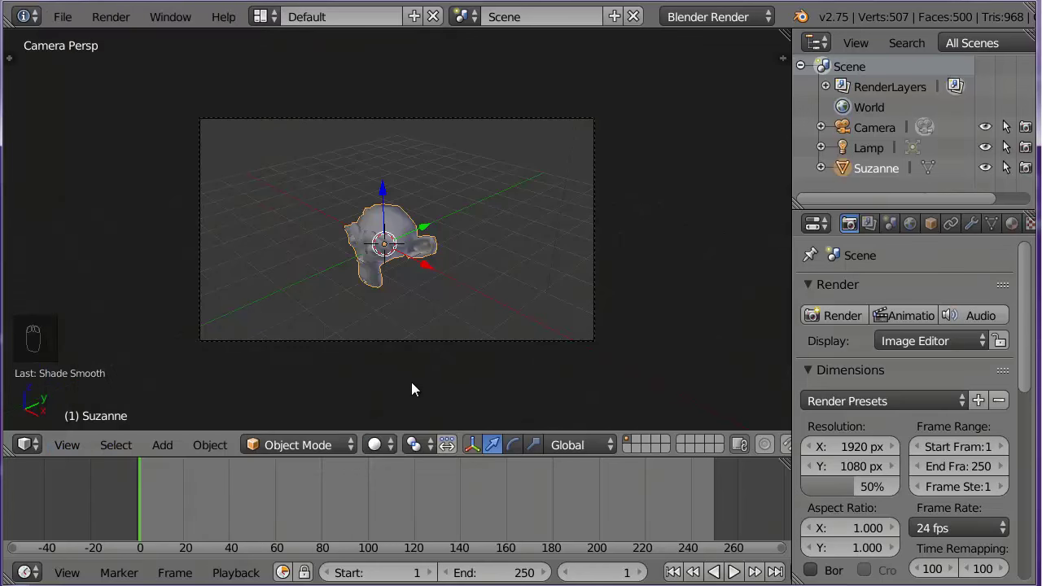
# Select the camera by its frame in the Camera view and reselect the monkey head.
pyautogui.scroll(2, 426, 372)
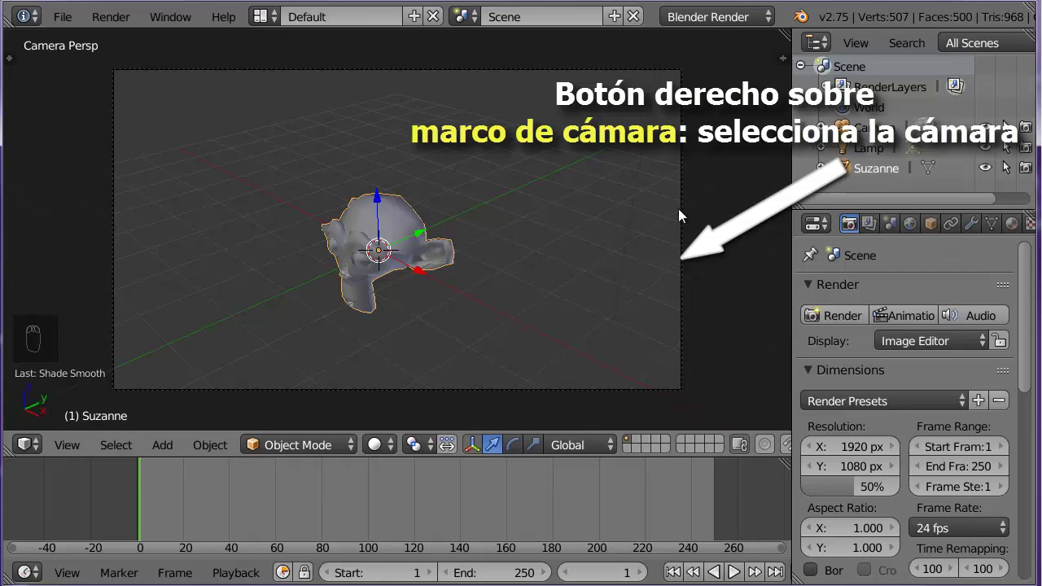
pyautogui.rightClick(681, 279)
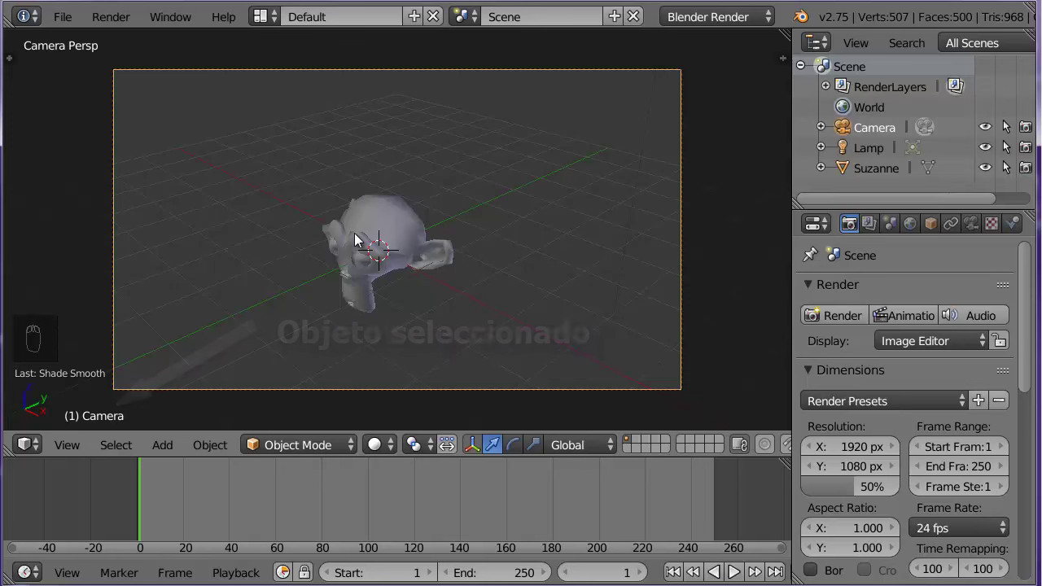
pyautogui.rightClick(394, 236)
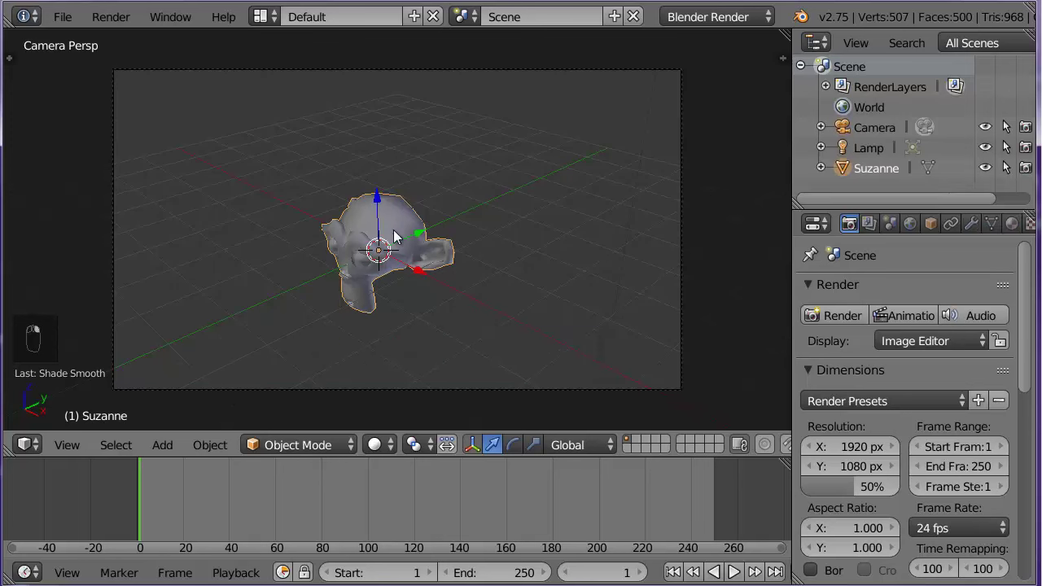
# Set the Front view and toggle its projection to orthographic and back to perspective.
pyautogui.press('KP_1')
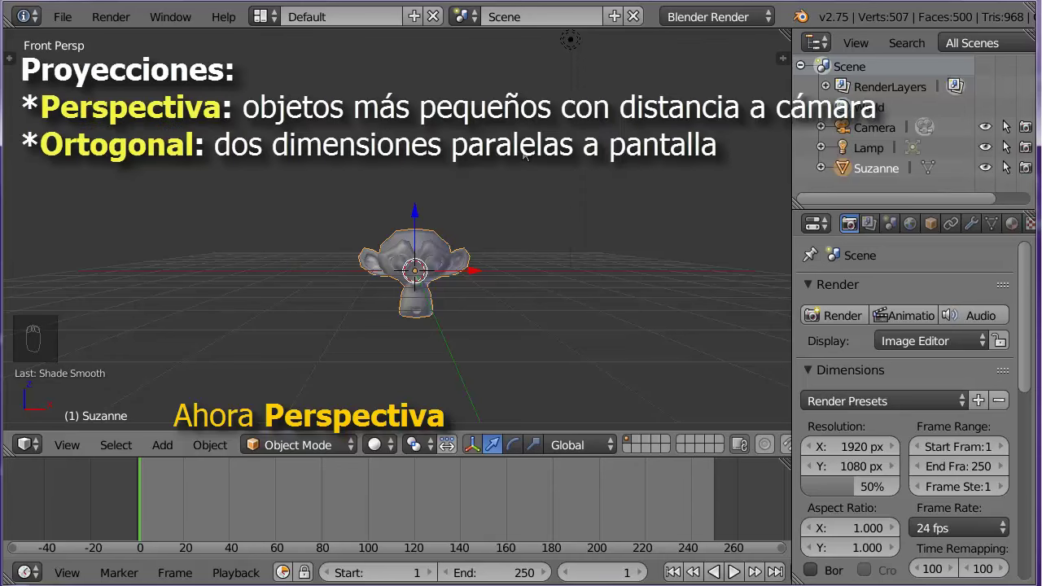
pyautogui.press('KP_5')
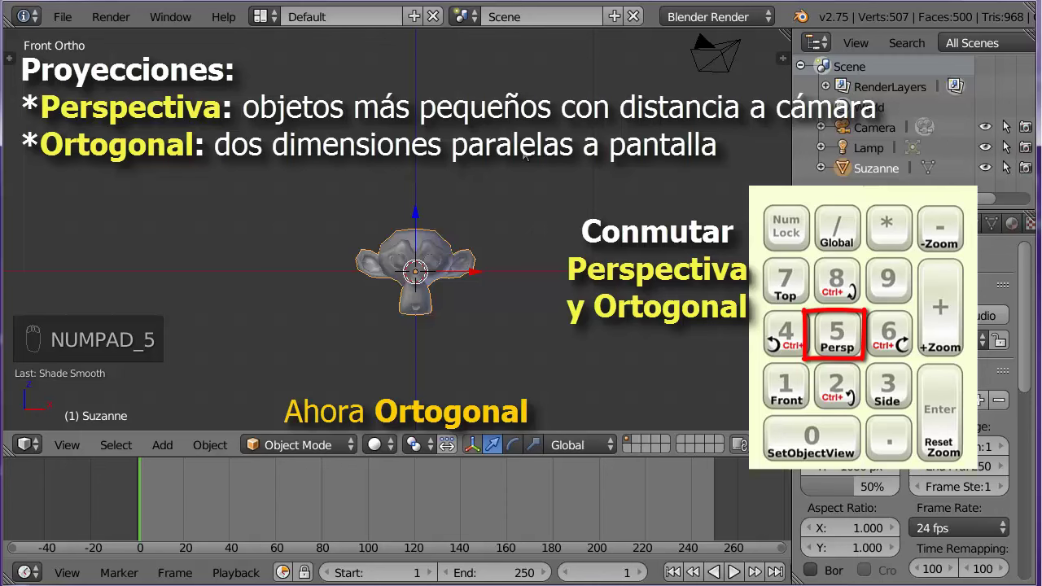
pyautogui.click(67, 445)
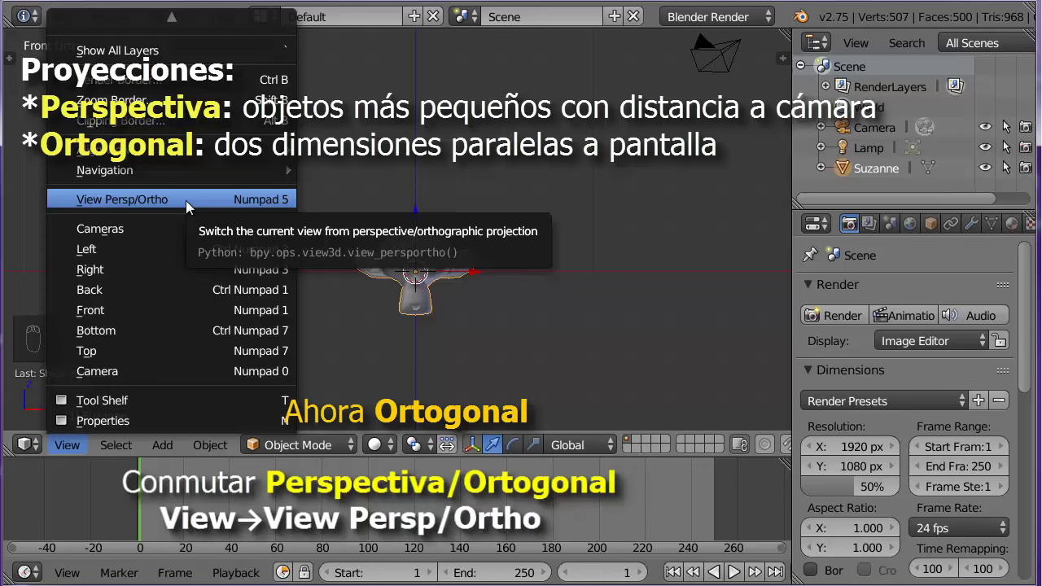
pyautogui.click(185, 200)
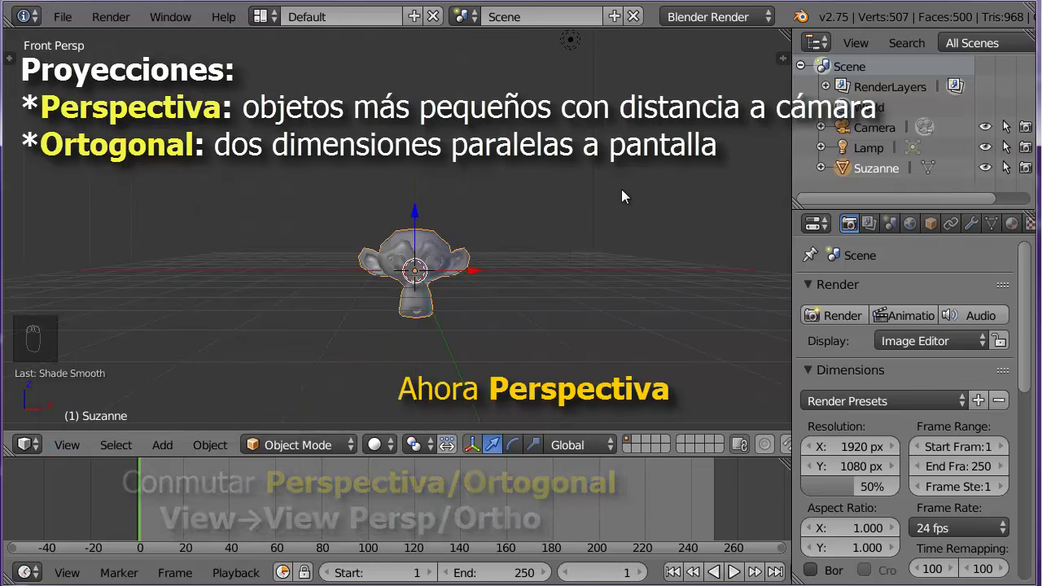
# Compare orthographic and perspective projection from an oblique angle on the monkey head, ending in perspective.
pyautogui.moveTo(621, 189); pyautogui.dragTo(561, 207, button='middle')
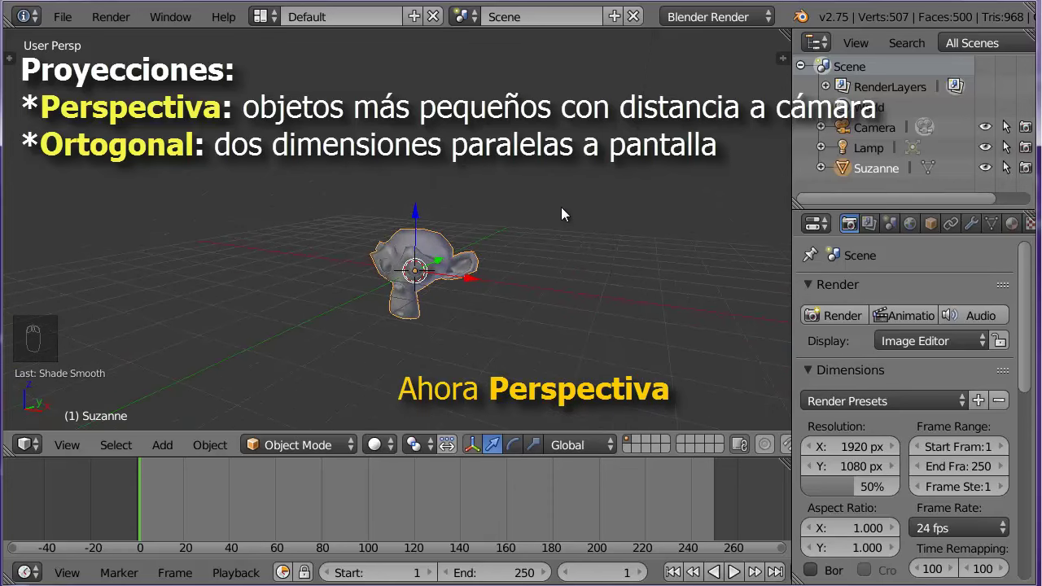
pyautogui.press('KP_5')
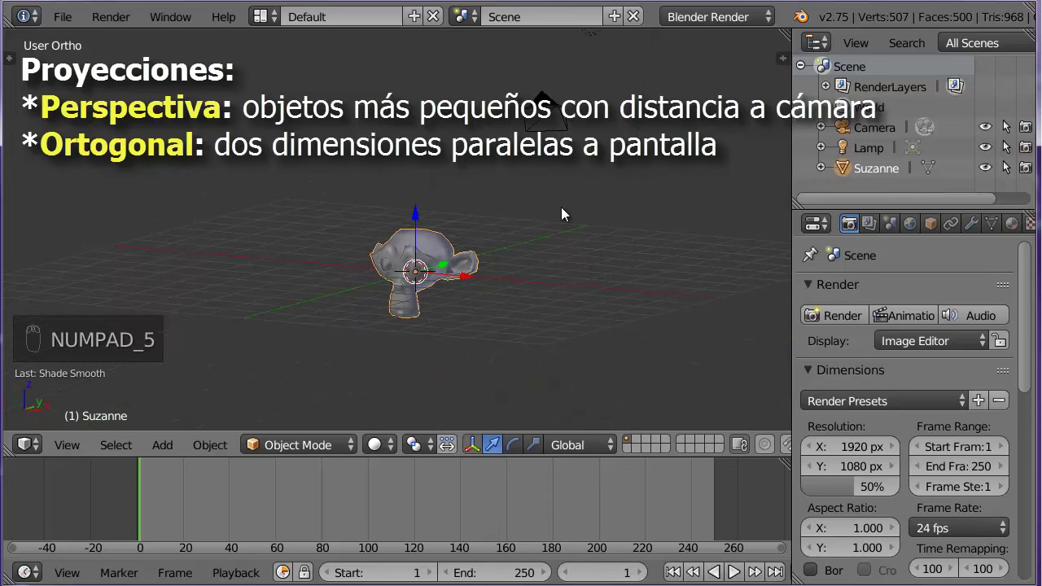
pyautogui.press('KP_5')
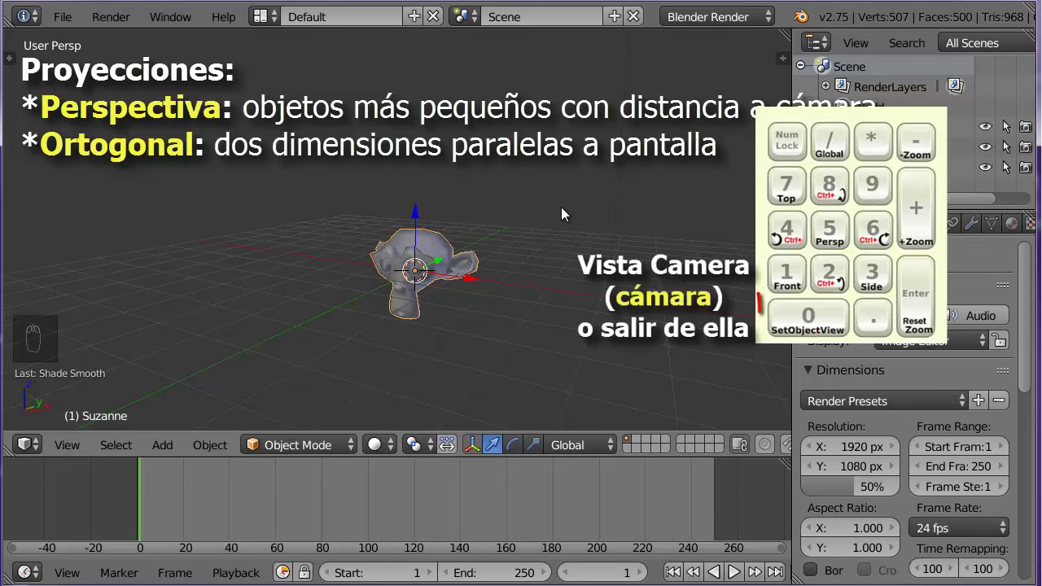
# Switch to the Camera view and toggle Quad View on and off for the 3D viewport.
pyautogui.press('KP_0')
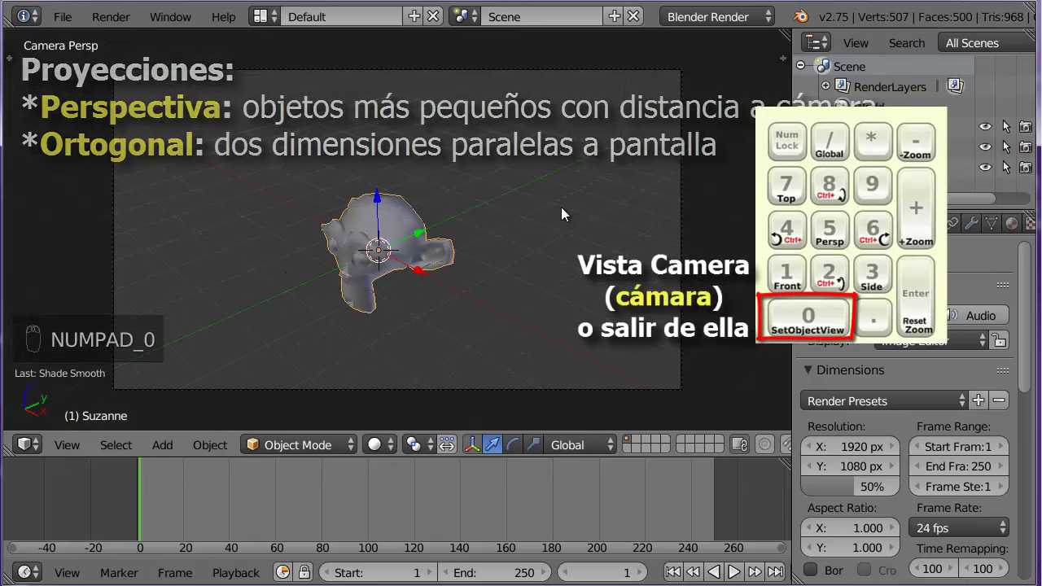
pyautogui.click(65, 445)
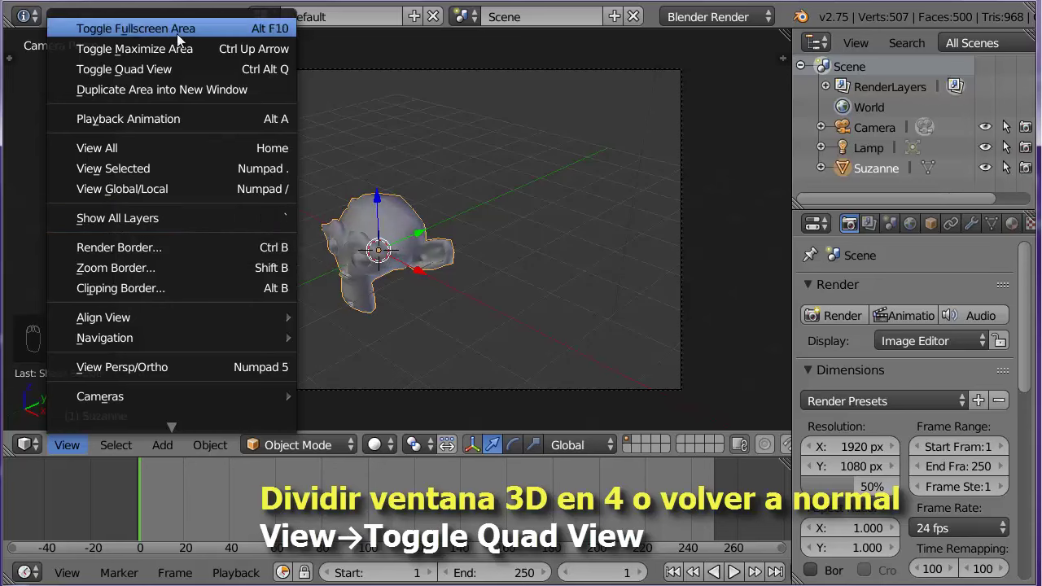
pyautogui.click(174, 69)
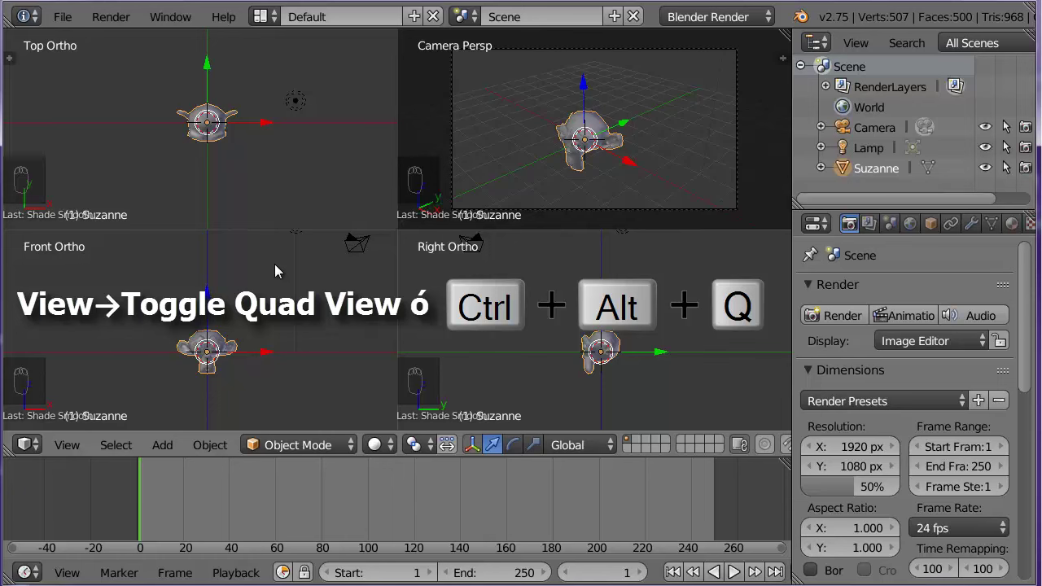
pyautogui.hotkey('ctrl', 'alt', 'q')
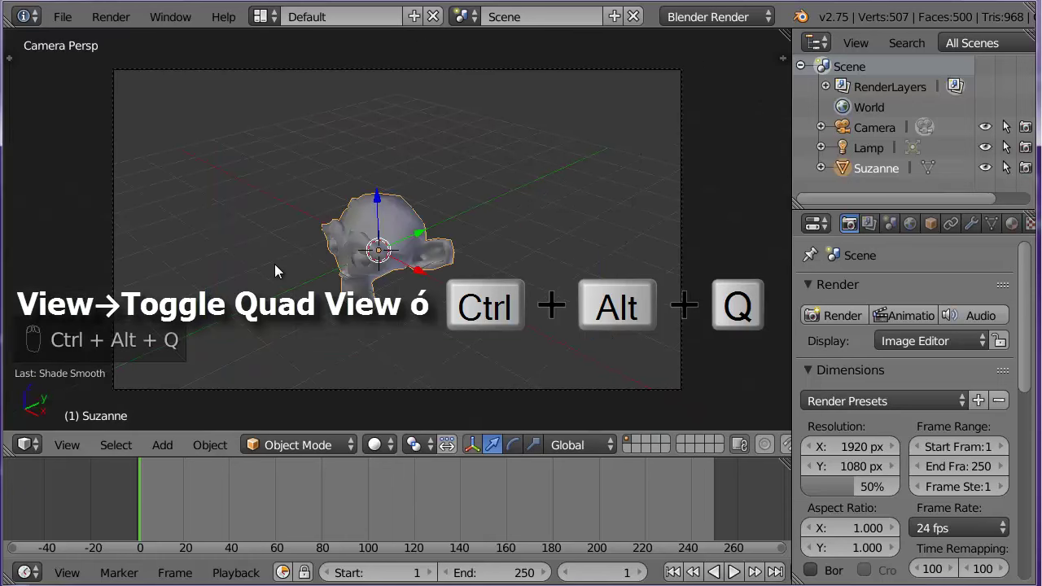